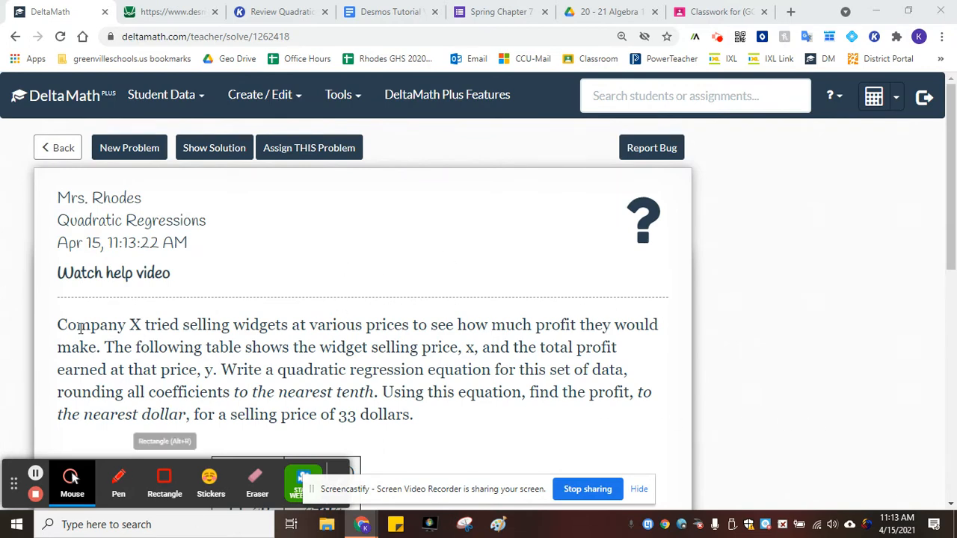
Read the widget pricing problem and its price and profit data table
scroll(313, 345, "down", 2)
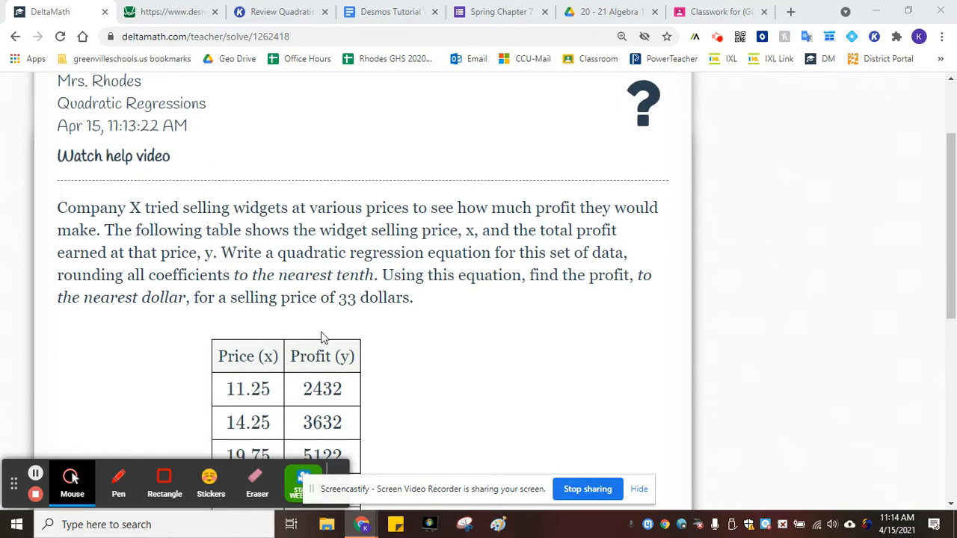
left_click(640, 493)
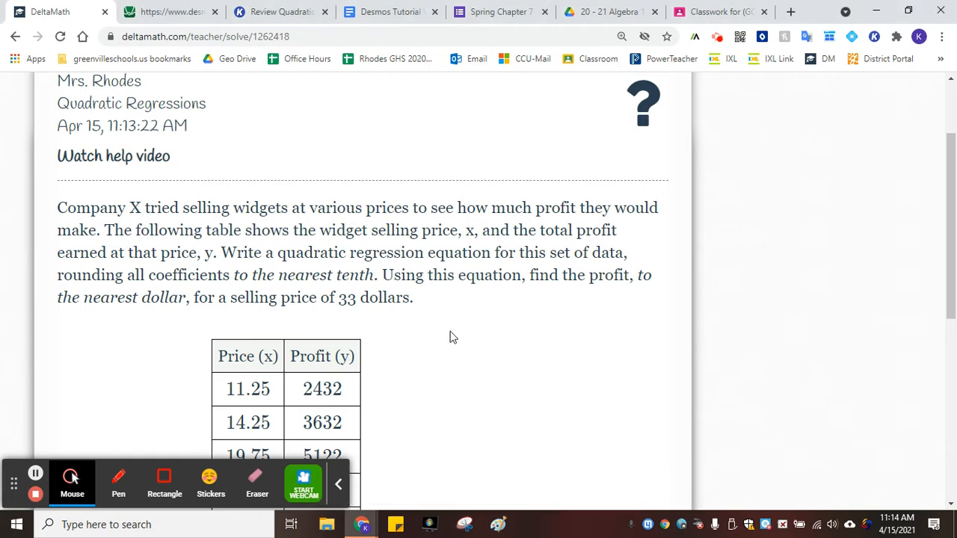
scroll(452, 337, "down", 2)
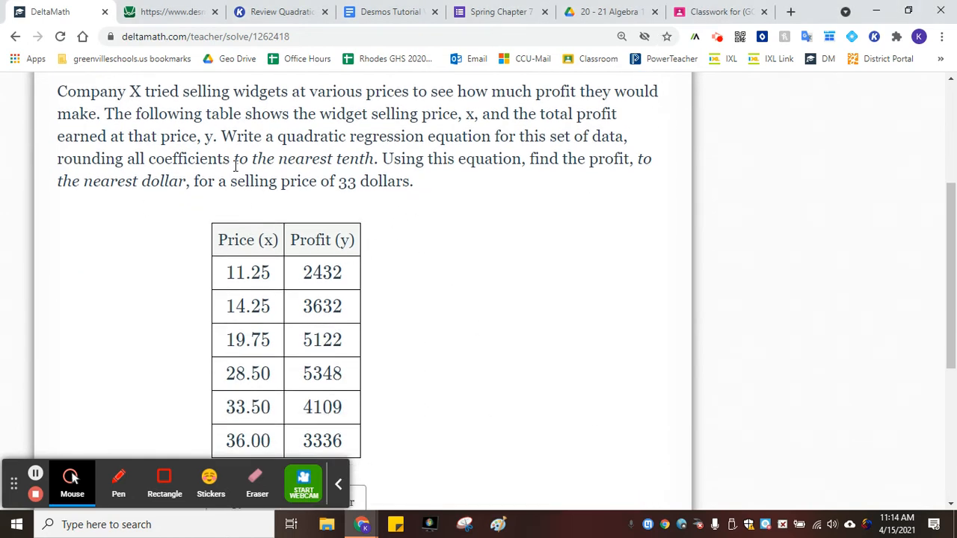
left_click(171, 11)
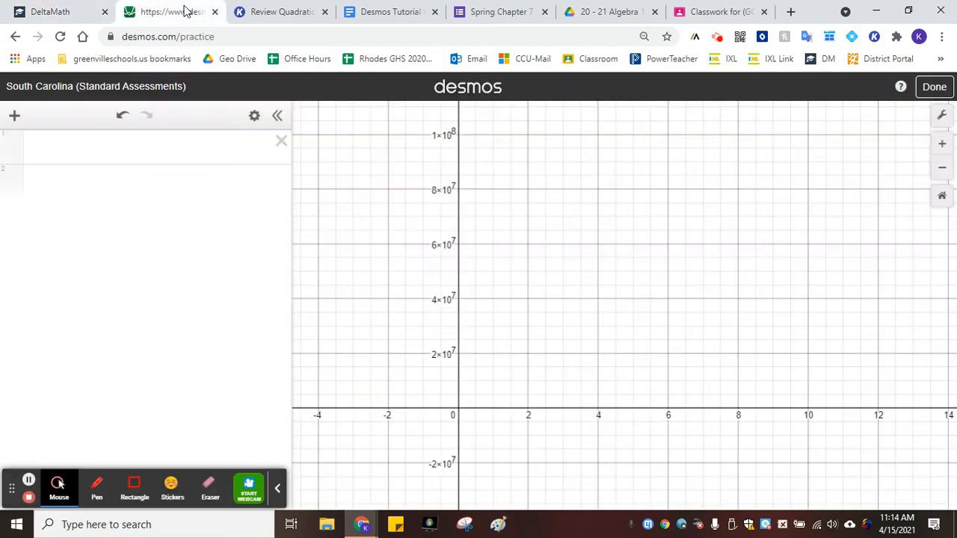
left_click(71, 8)
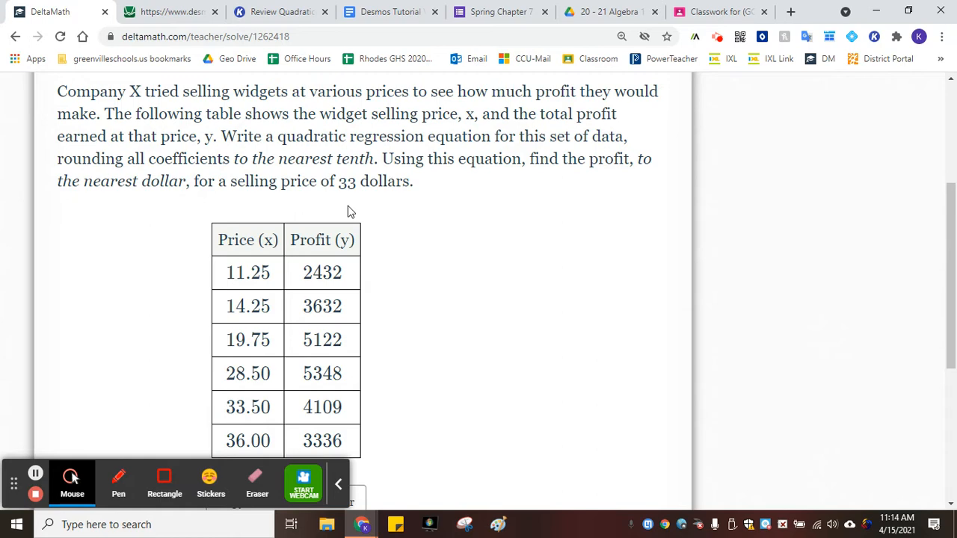
scroll(157, 369, "down", 3)
scroll(142, 401, "down", 1)
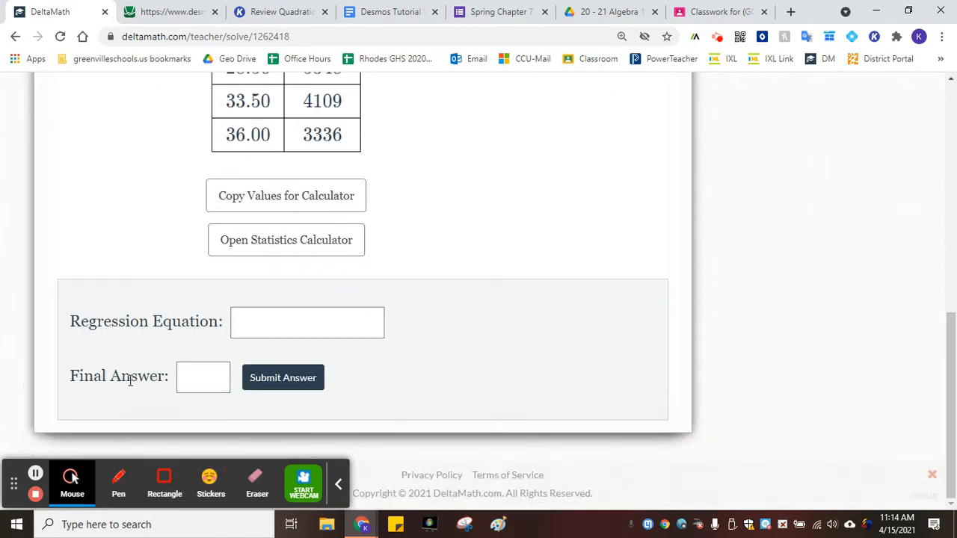
scroll(521, 292, "up", 7)
scroll(506, 280, "down", 4)
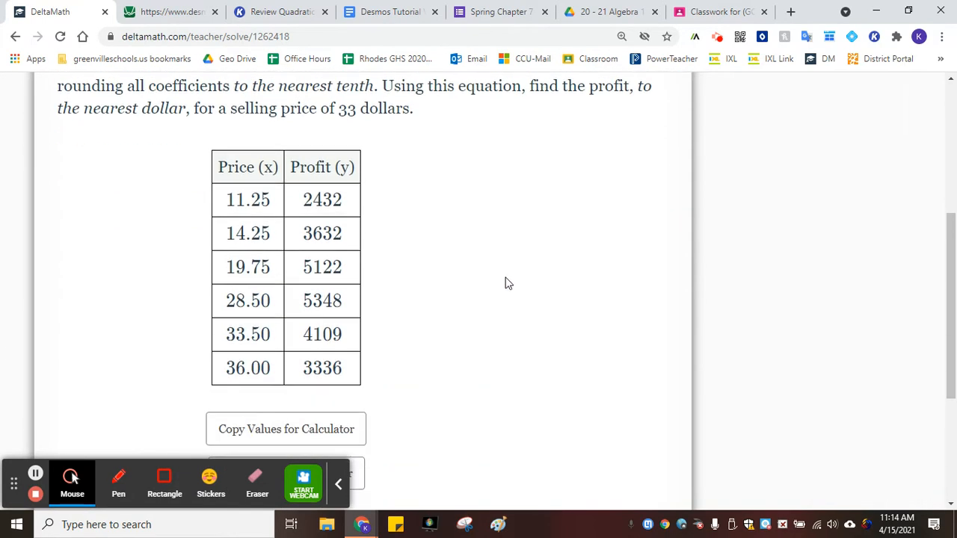
Copy the price and profit values from the problem's table and paste them into a new Desmos table
left_click_drag(332, 367, 225, 196)
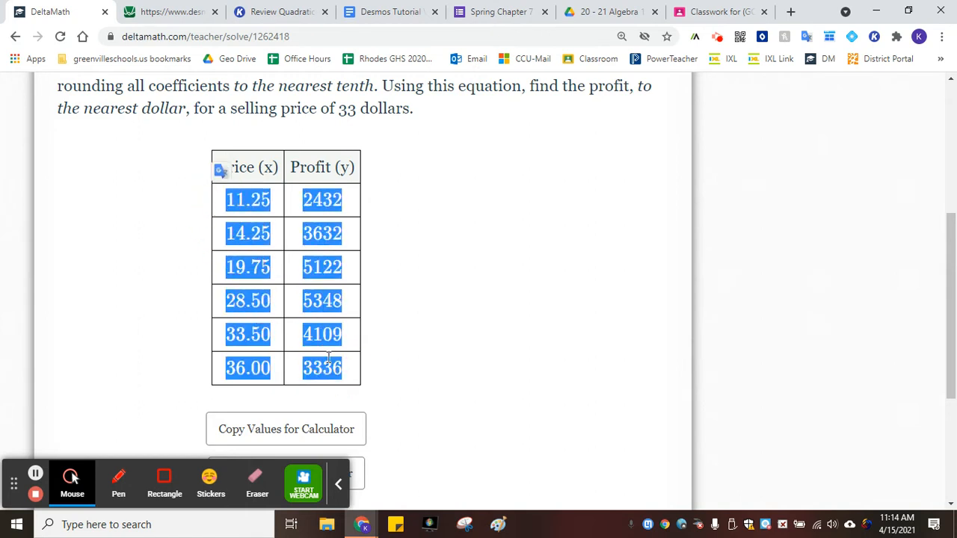
left_click(167, 12)
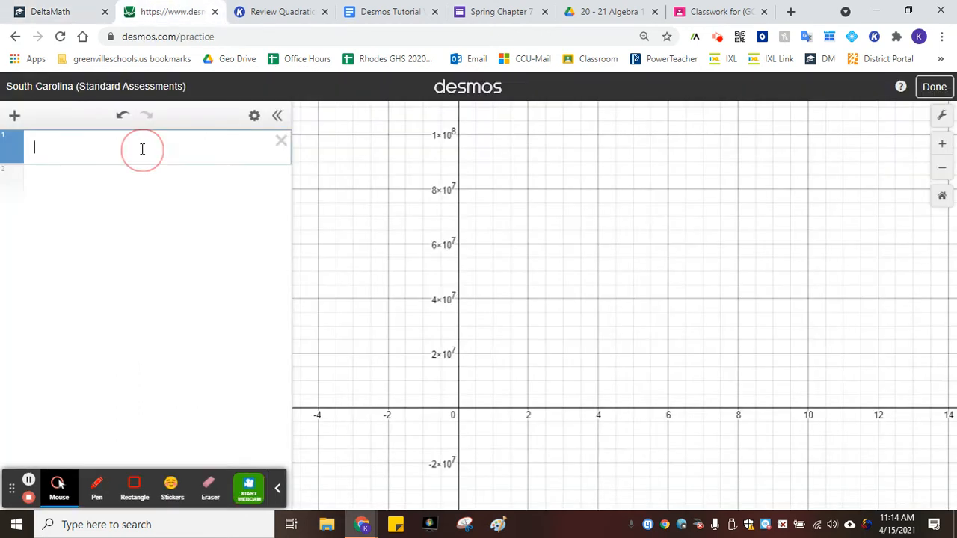
left_click(14, 115)
left_click(39, 206)
key("ctrl+v")
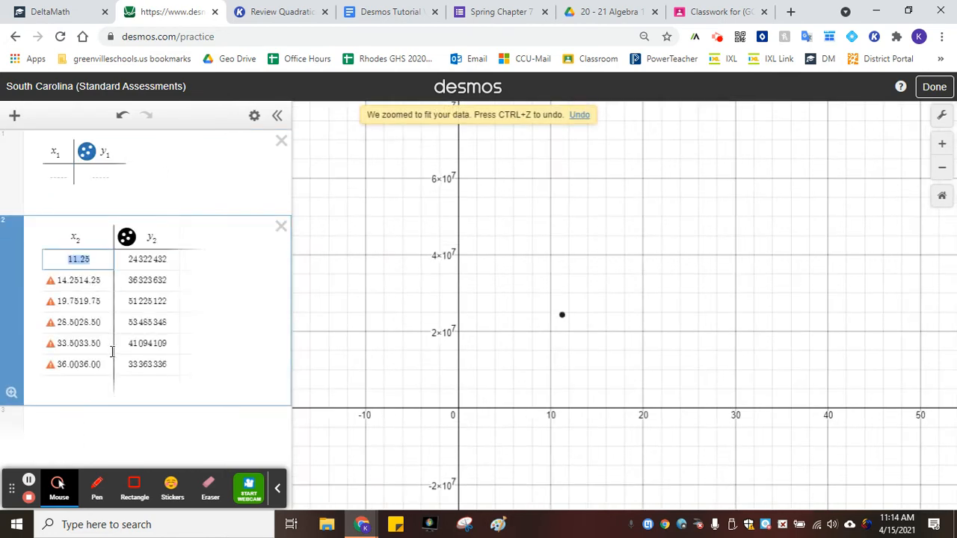
Remove the duplicated digits from each price in the x column so it reads 11.25 through 36.00
left_click(90, 280)
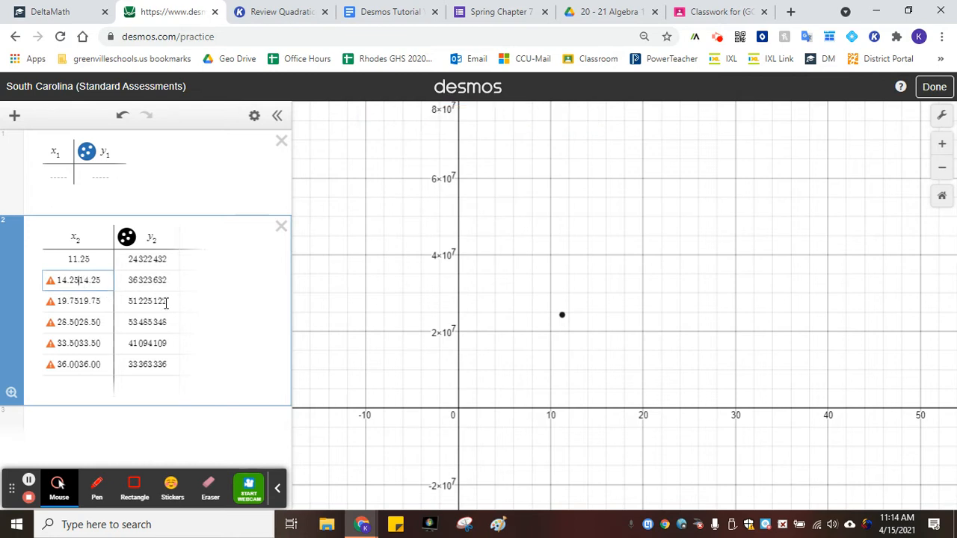
key("BackSpace")
key("BackSpace")
key("BackSpace")
key("BackSpace")
key("BackSpace")
left_click(79, 301)
key("BackSpace")
key("BackSpace")
key("BackSpace")
key("BackSpace")
key("BackSpace")
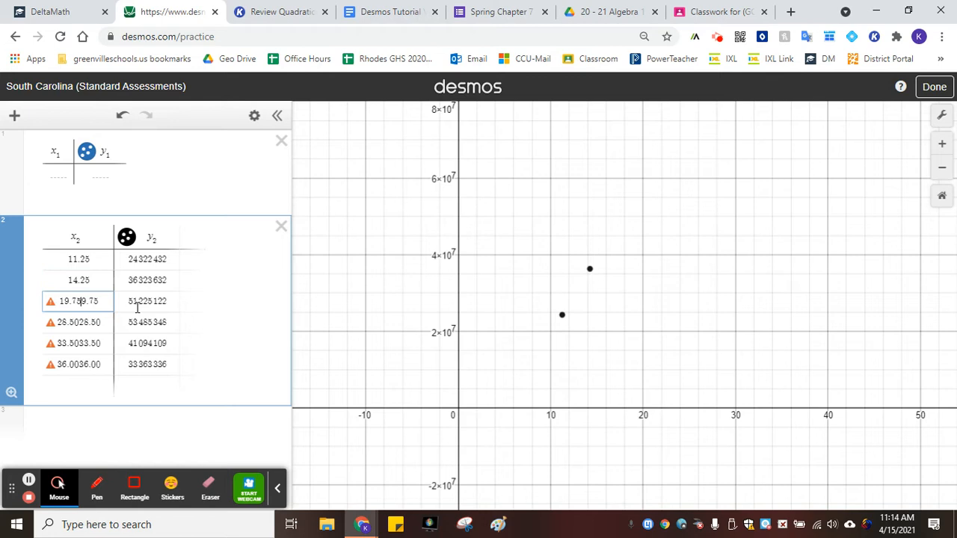
key("BackSpace")
left_click(81, 321)
key("BackSpace")
key("BackSpace")
key("BackSpace")
key("BackSpace")
key("BackSpace")
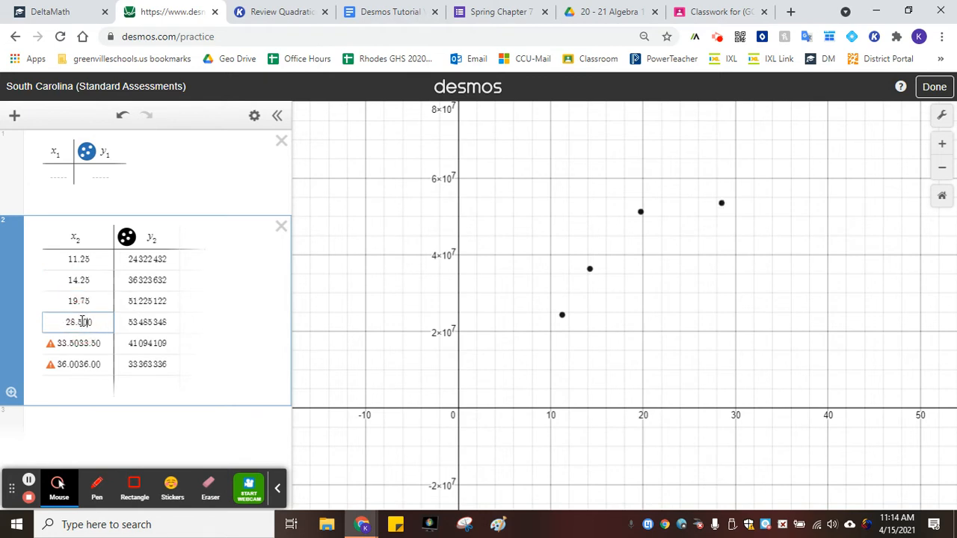
left_click(82, 343)
key("BackSpace")
key("BackSpace")
key("BackSpace")
key("BackSpace")
key("BackSpace")
left_click(75, 363)
key("BackSpace")
key("BackSpace")
key("BackSpace")
key("BackSpace")
key("BackSpace")
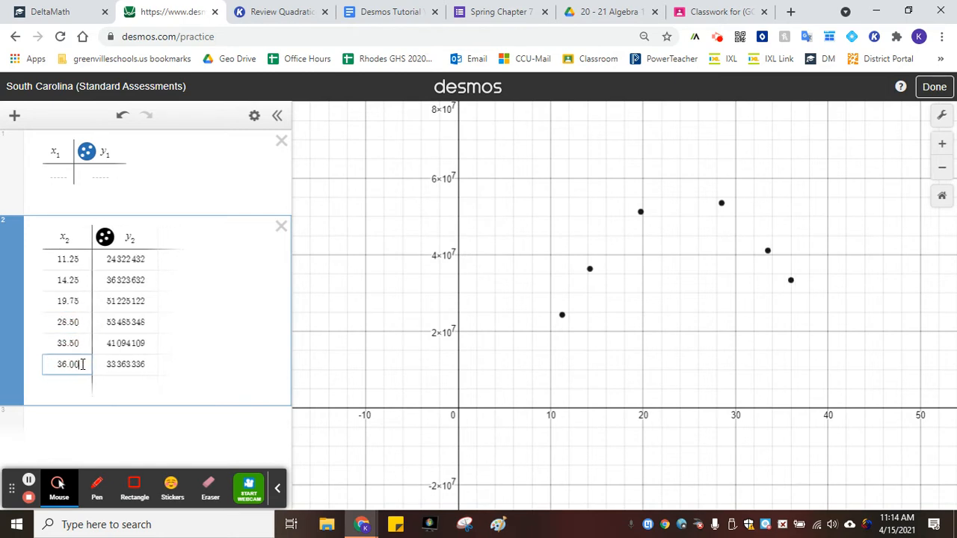
Remove the duplicated digits from each profit in the y column so it reads 2432 through 3336
left_click(133, 259)
key("BackSpace")
key("BackSpace")
key("BackSpace")
key("BackSpace")
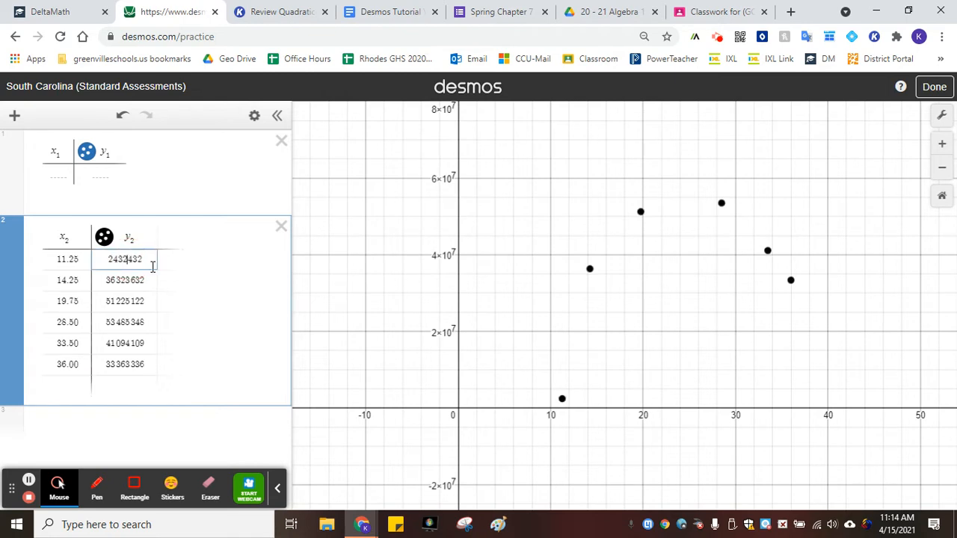
left_click(124, 279)
key("BackSpace")
key("BackSpace")
key("BackSpace")
key("BackSpace")
left_click(128, 301)
key("BackSpace")
key("BackSpace")
key("BackSpace")
key("BackSpace")
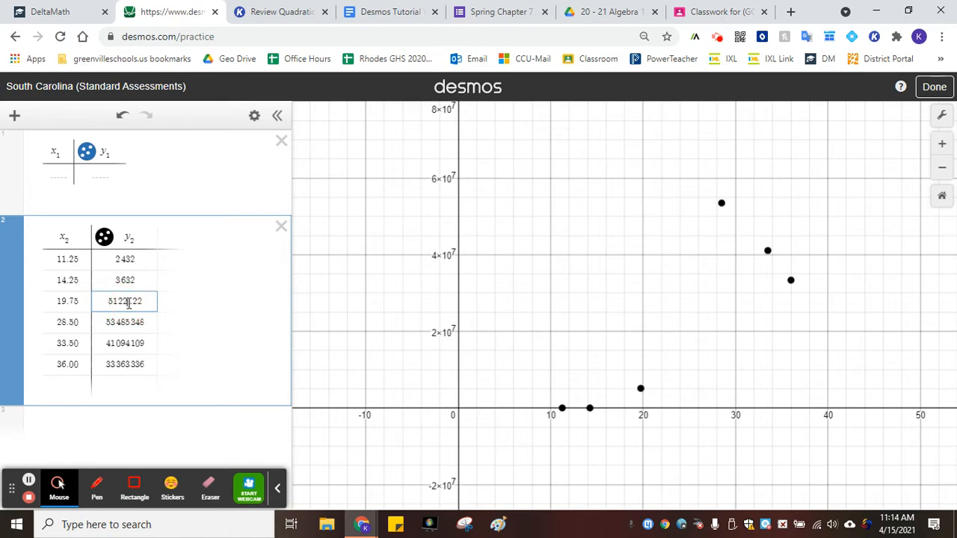
left_click(124, 321)
key("BackSpace")
key("BackSpace")
key("BackSpace")
key("BackSpace")
left_click(123, 342)
key("BackSpace")
key("Delete")
key("Delete")
key("Delete")
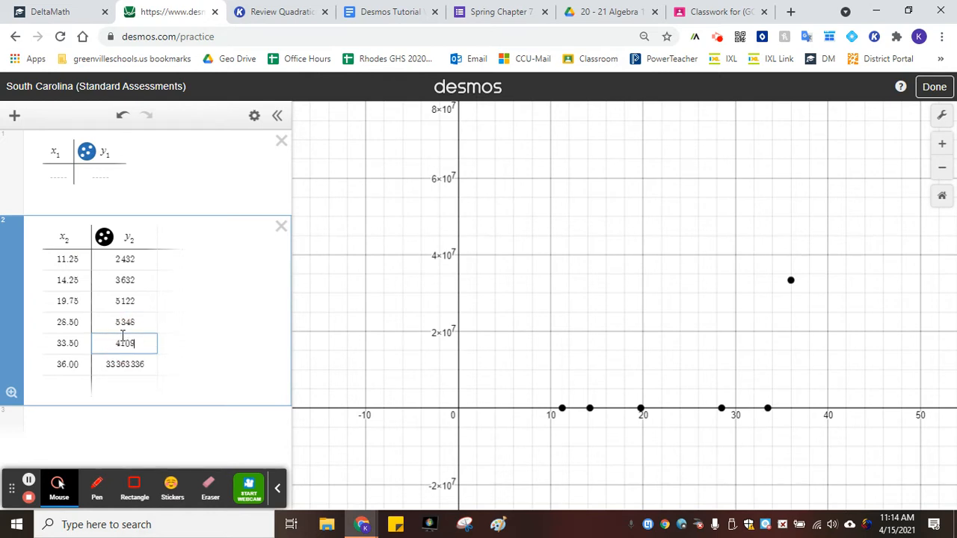
left_click(127, 364)
key("Delete")
key("Delete")
key("Delete")
key("Delete")
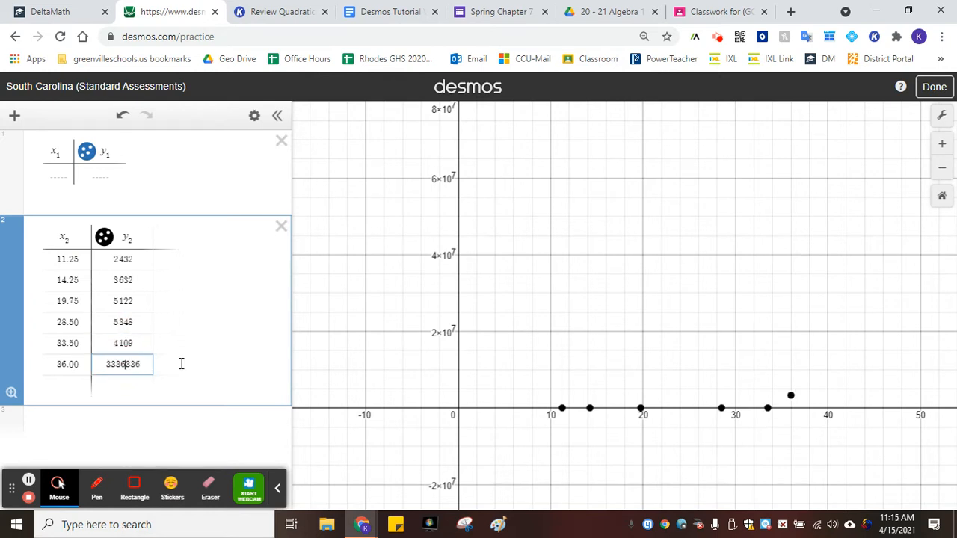
Delete the empty table and rename the data table's columns to x₁ and y₁
left_click(281, 141)
left_click(71, 153)
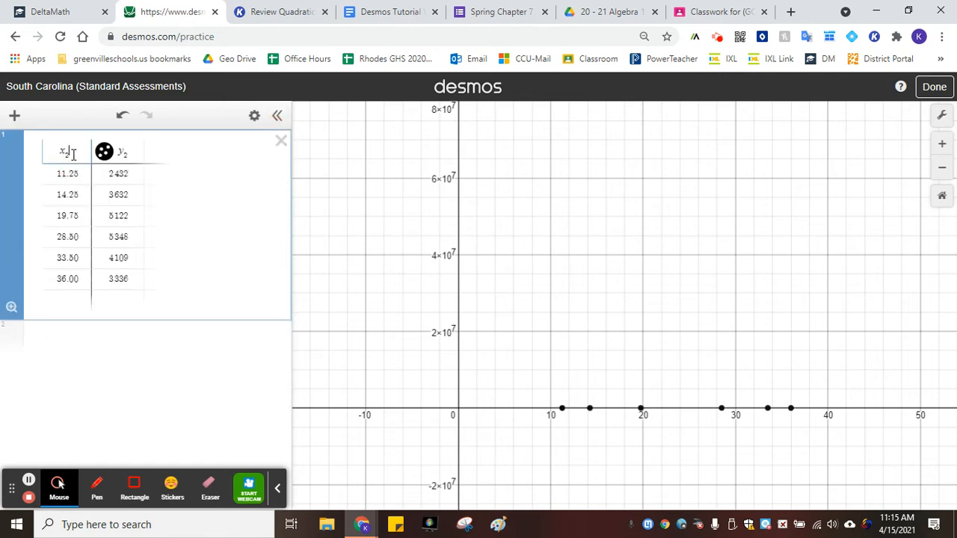
key("BackSpace")
key("BackSpace")
type("x")
left_click(126, 153)
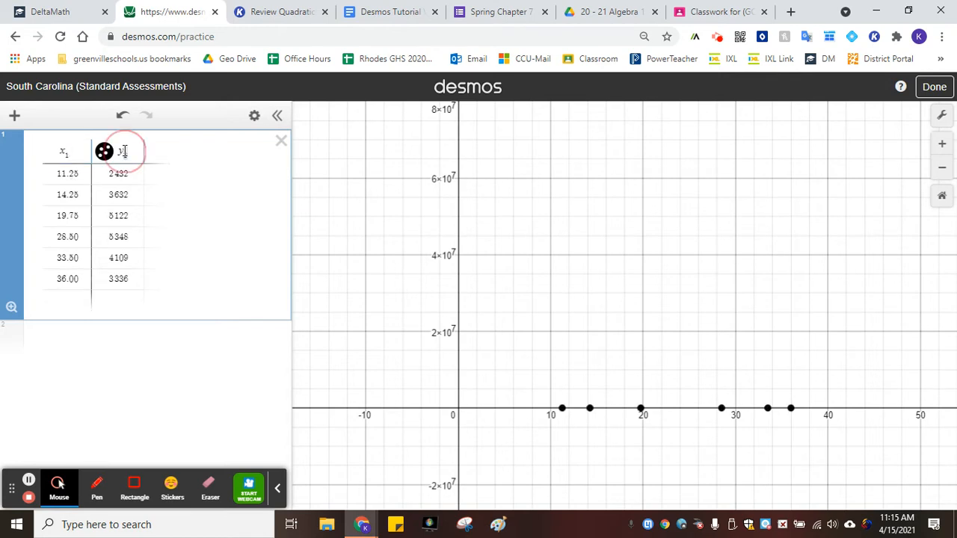
key("BackSpace")
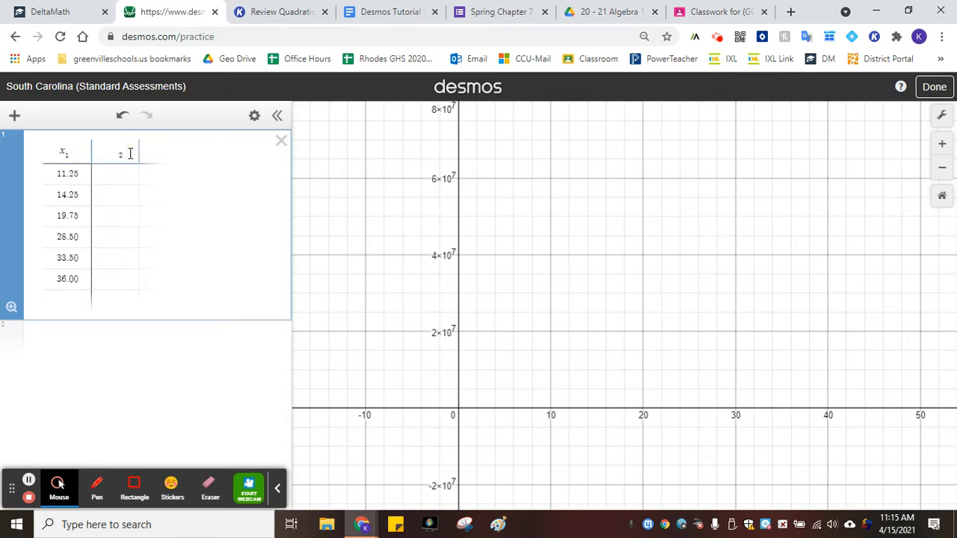
type("y1")
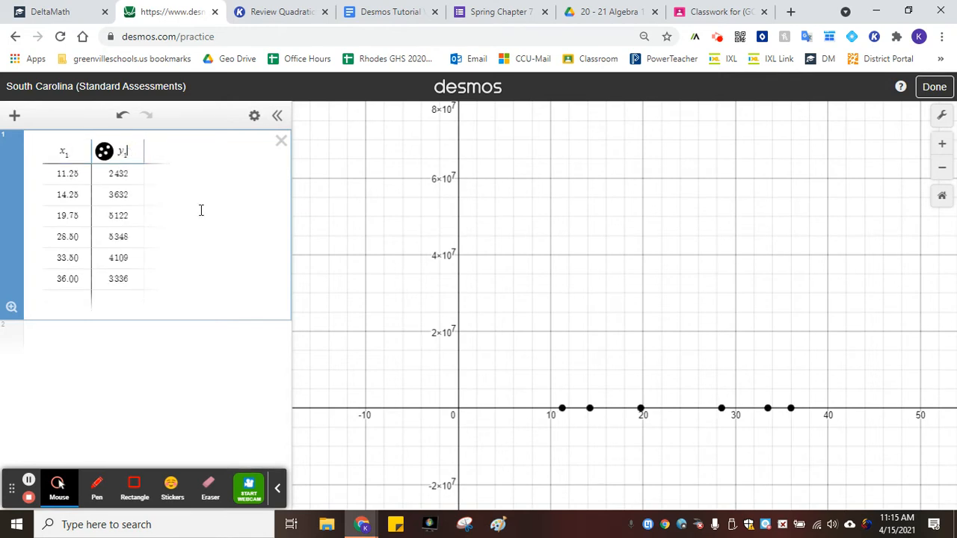
Detach the Desmos tab into its own window beside the DeltaMath problem
left_click_drag(208, 13, 521, 171)
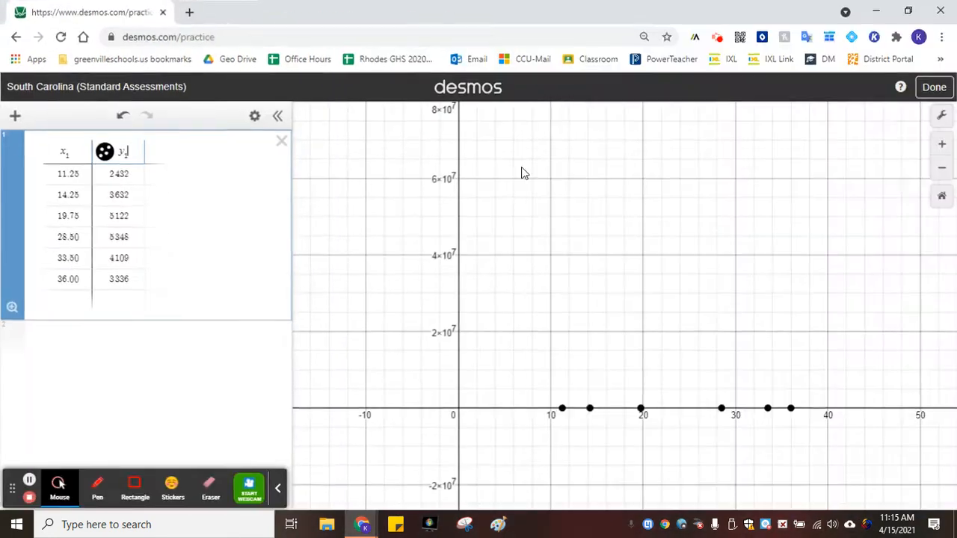
left_click(907, 11)
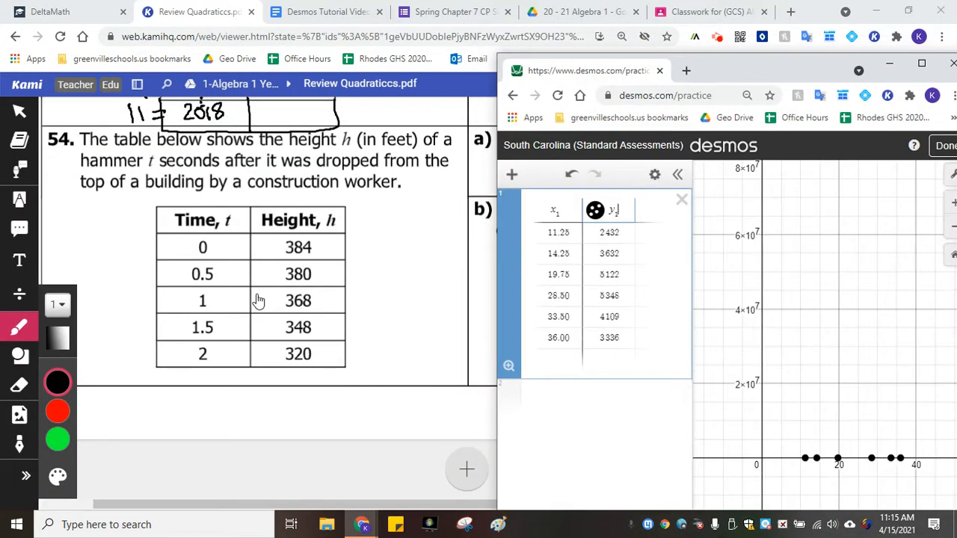
left_click(79, 9)
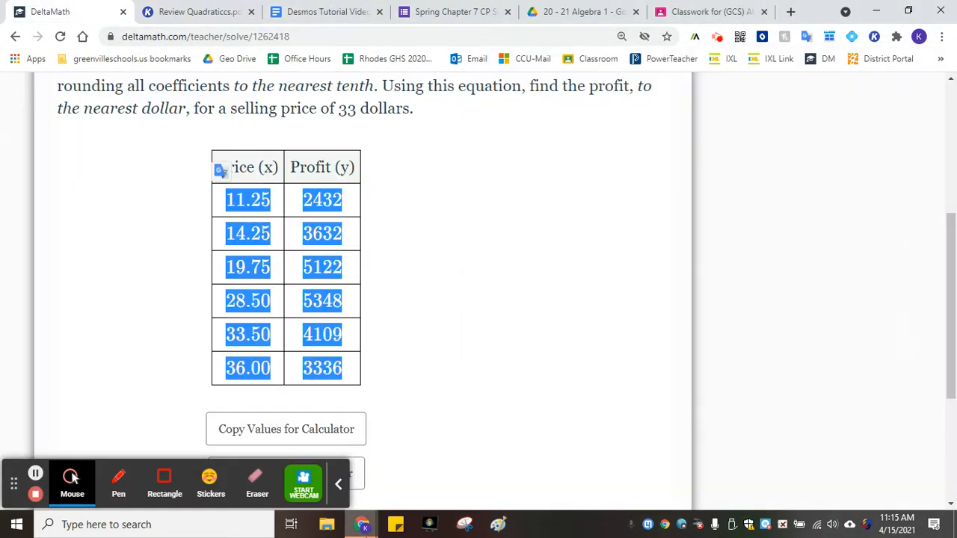
left_click(534, 366)
mouse_move(362, 524)
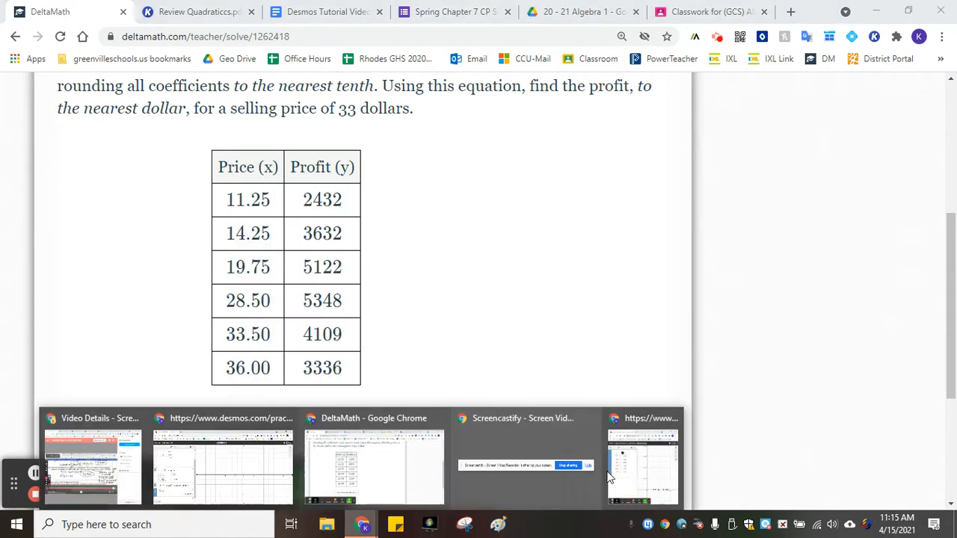
left_click(654, 472)
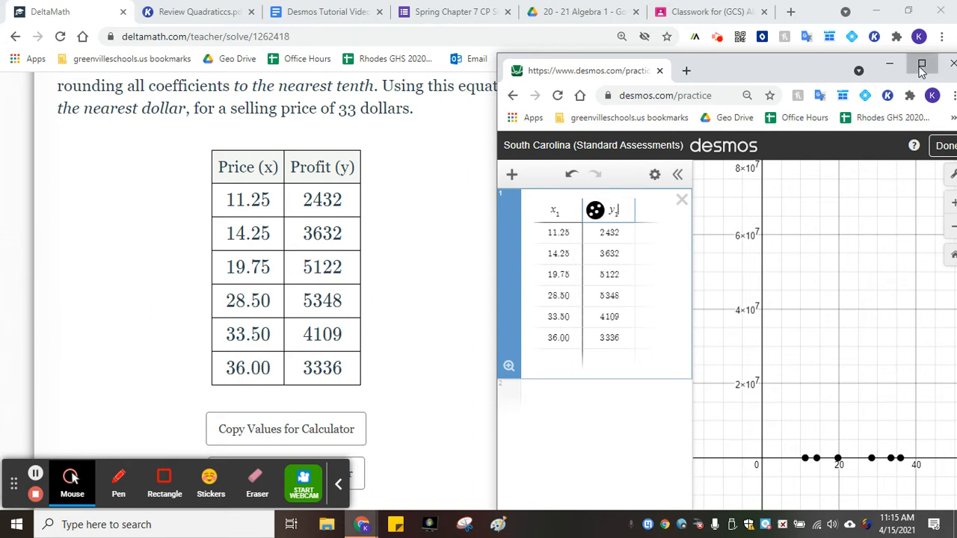
Select the phrase 'quadratic regression equation' in the problem text
left_click(338, 195)
scroll(398, 184, "up", 2)
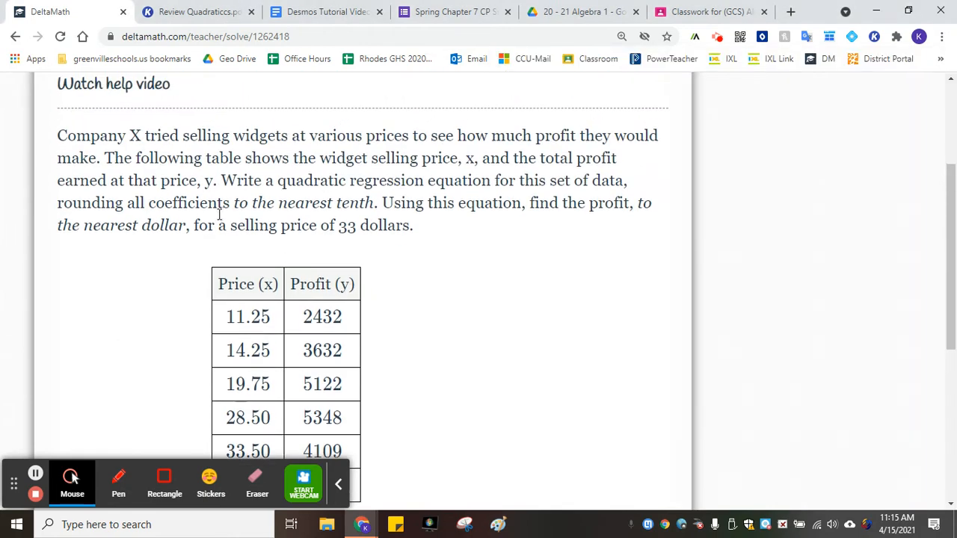
left_click_drag(278, 180, 491, 180)
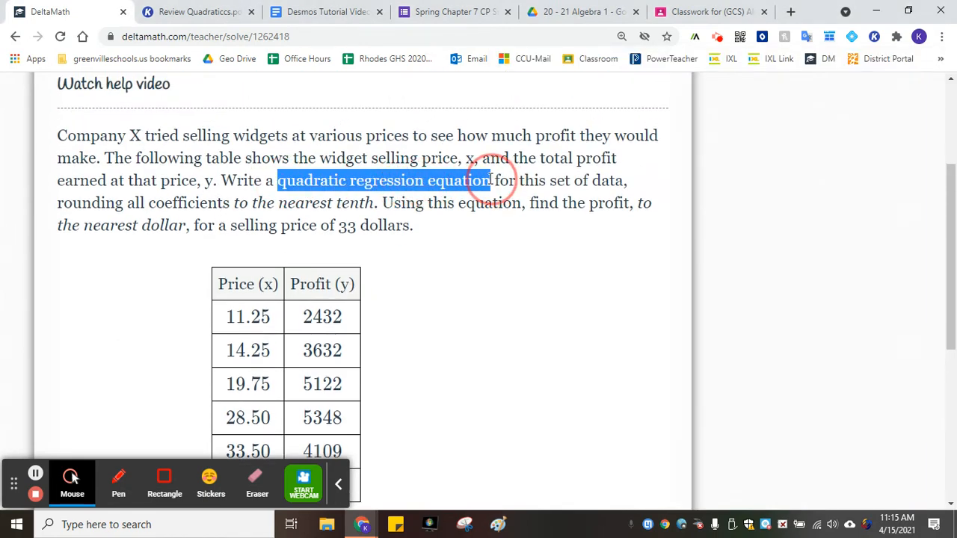
Bring the Desmos window to the front and maximize it
left_click(362, 524)
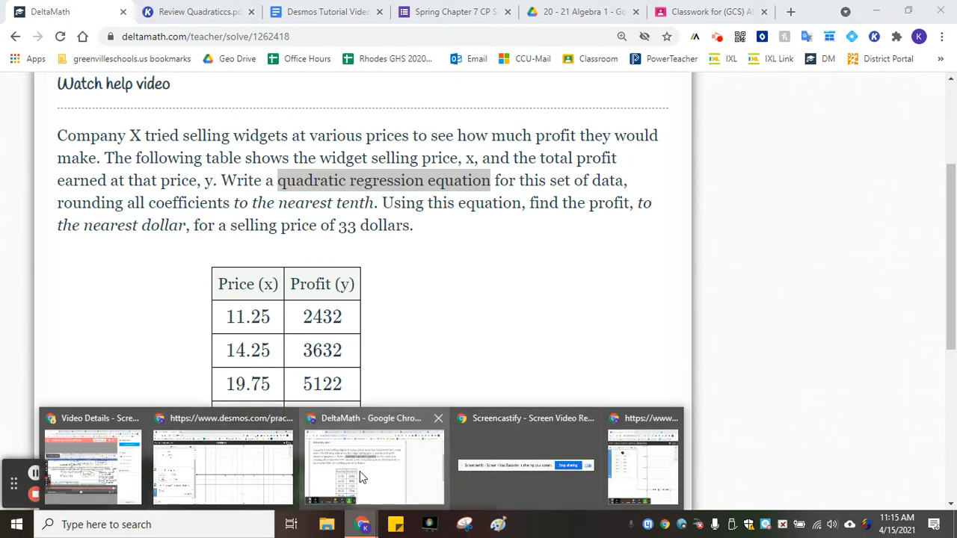
left_click(403, 464)
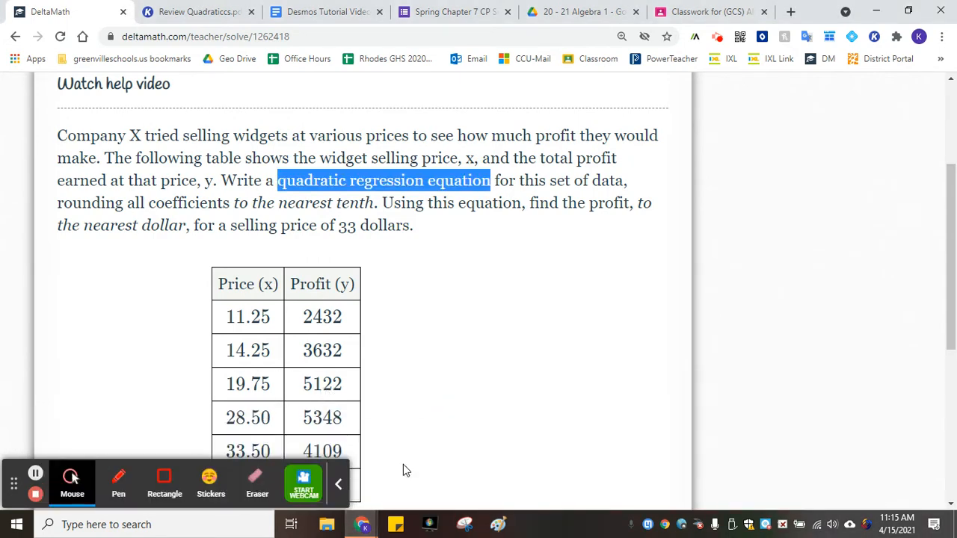
left_click(361, 523)
left_click(670, 451)
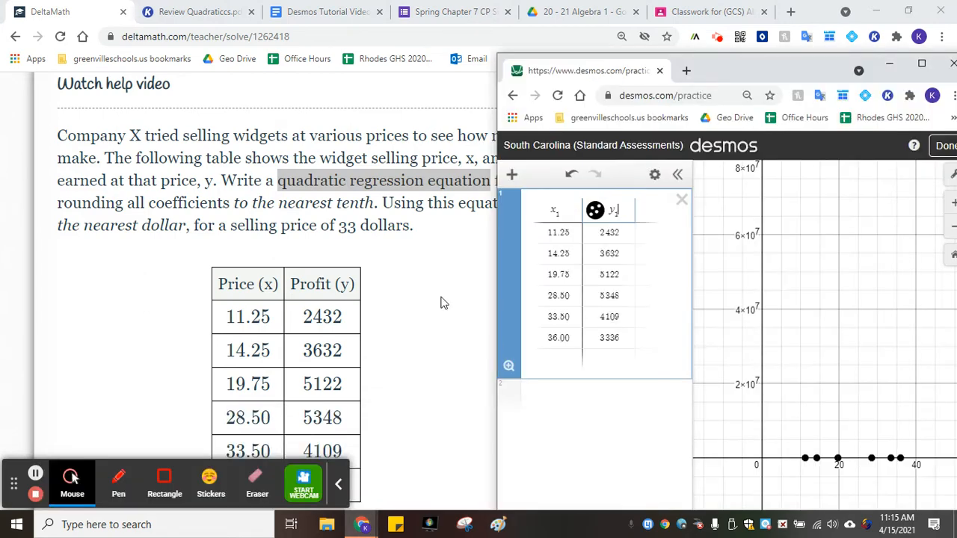
left_click_drag(897, 67, 692, 55)
left_click(699, 49)
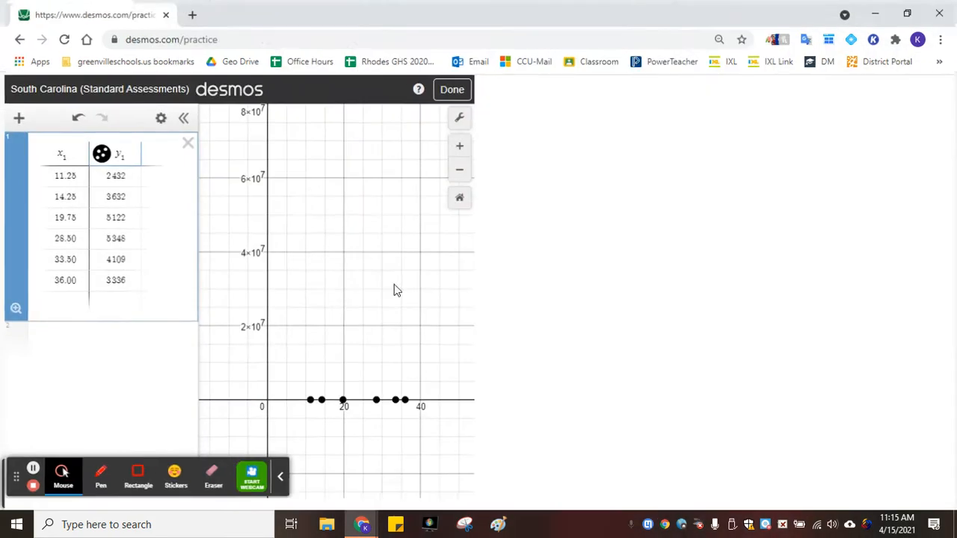
Enter the regression y₁ ~ ax² + bx + c in a new expression line
left_click(140, 343)
type("y = ax^2")
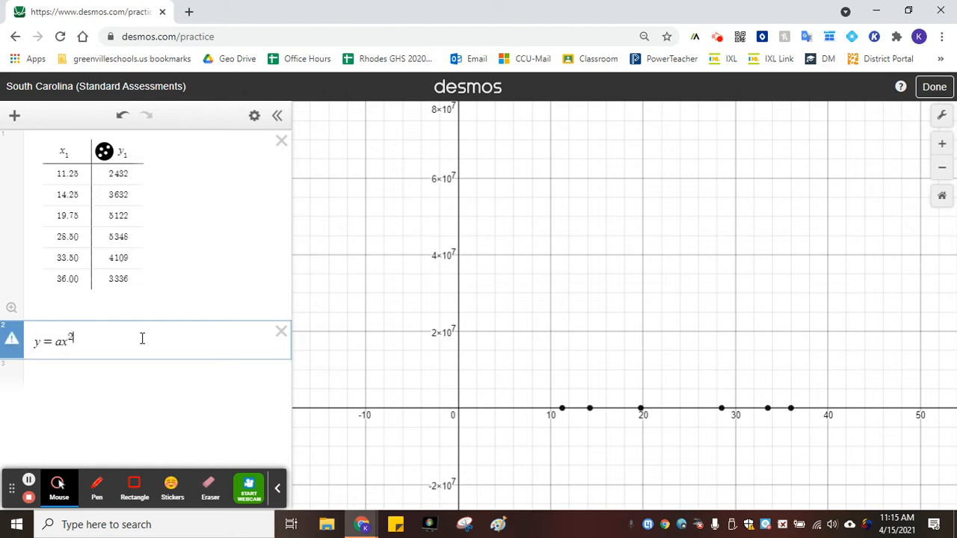
key("Right")
type("+b")
left_click(54, 342)
key("BackSpace")
type("~")
key("Left")
type("_1")
key("Right")
key("Right")
key("Right")
key("Right")
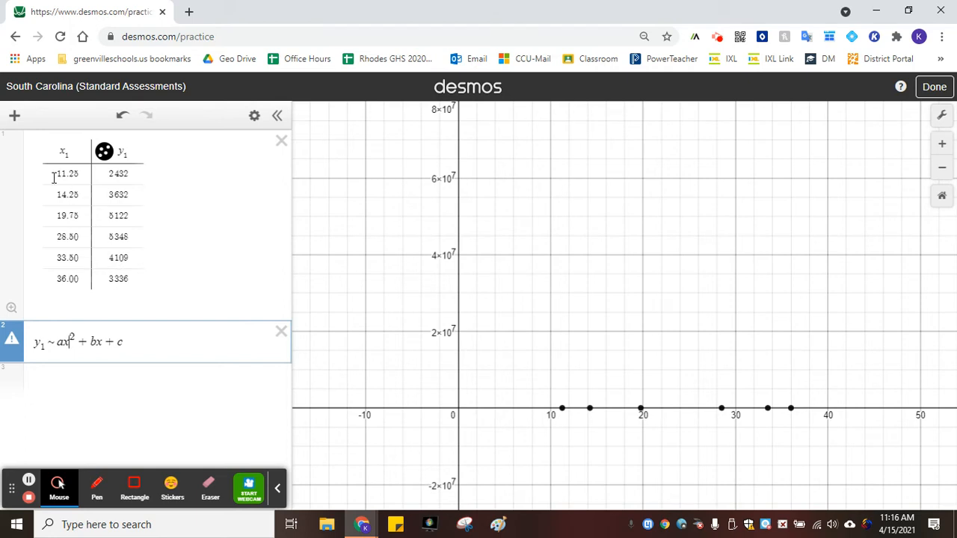
Change both x variables in the regression to x₁ and open a new expression line
type("_1")
left_click(102, 342)
type("_1")
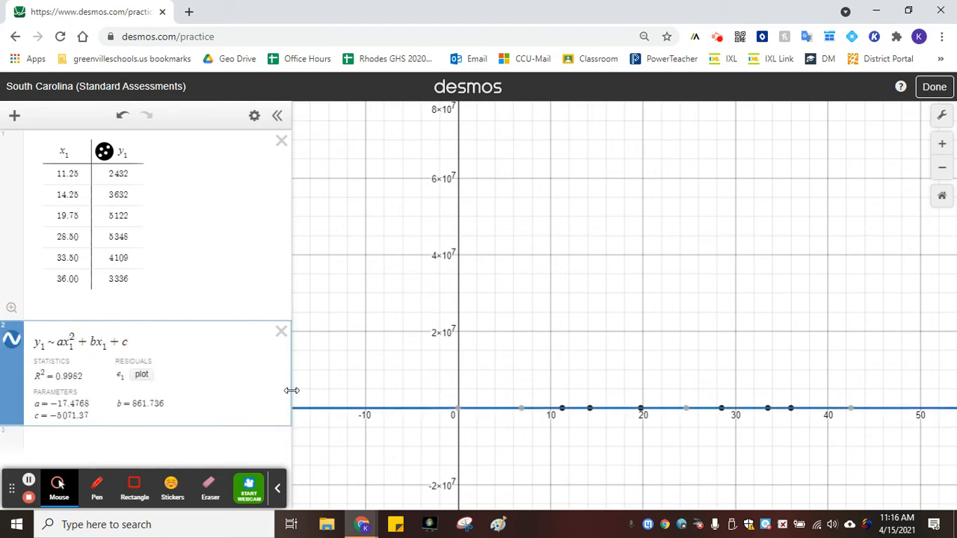
left_click(134, 451)
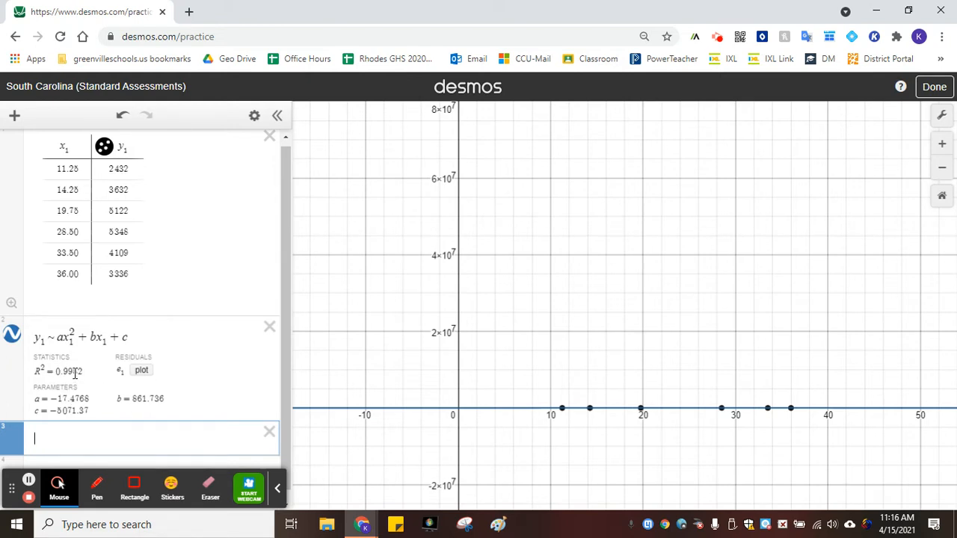
Set the graph's x-axis range to 6 through 40 so the data points and regression curve fit the window
left_click(941, 197)
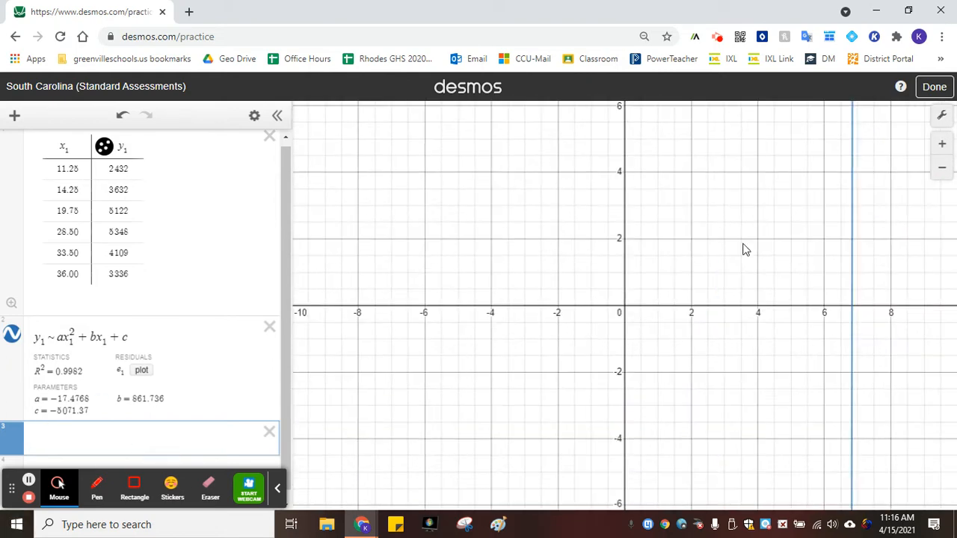
left_click(852, 248)
scroll(692, 249, "down", 5)
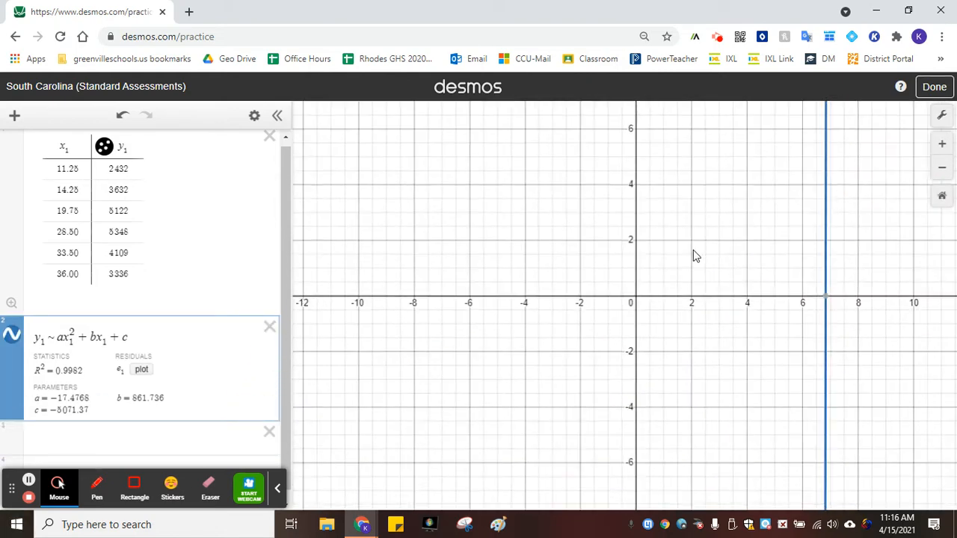
left_click_drag(735, 237, 240, 502)
left_click_drag(386, 421, 565, 421)
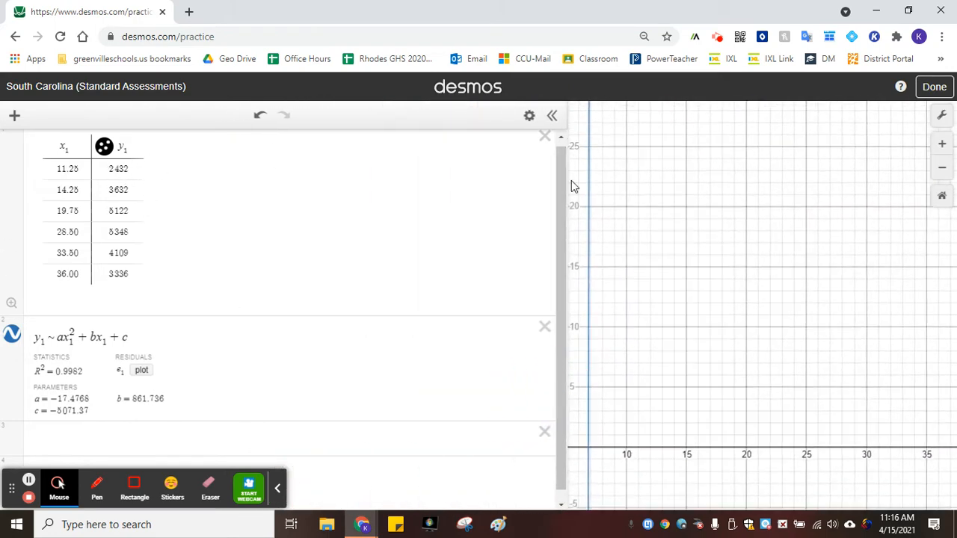
left_click_drag(699, 203, 735, 417)
scroll(698, 321, "down", 10)
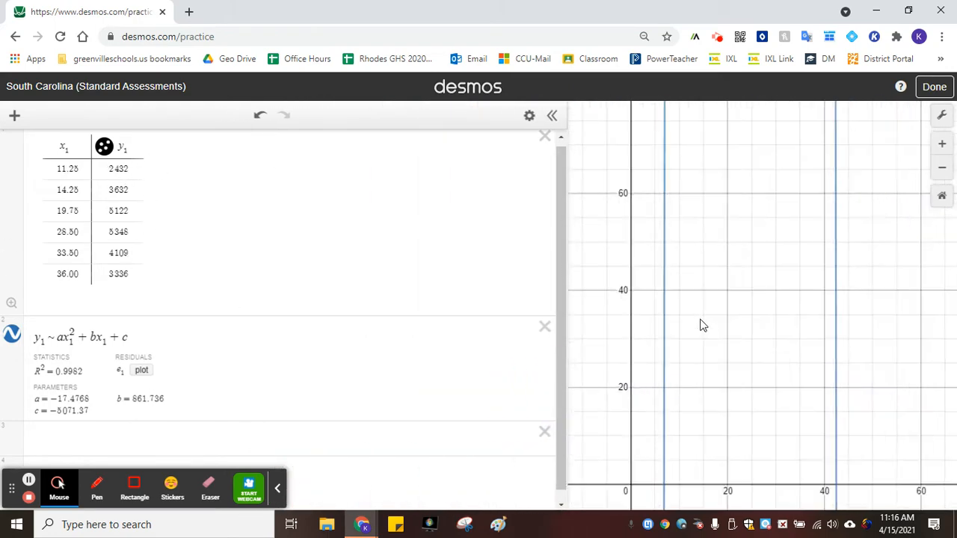
scroll(699, 321, "down", 10)
left_click_drag(749, 216, 726, 280)
scroll(698, 272, "up", 1)
scroll(699, 274, "down", 2)
left_click_drag(730, 203, 695, 270)
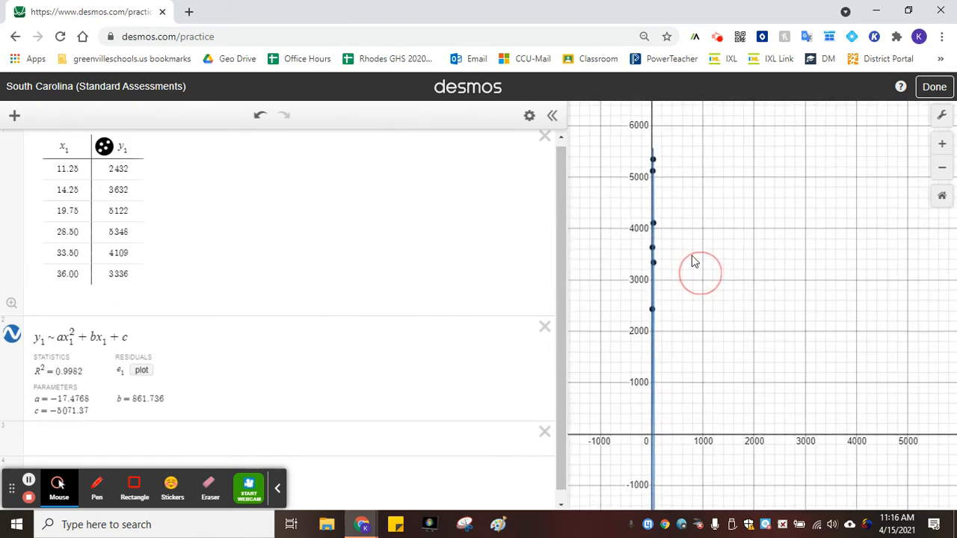
scroll(663, 247, "up", 3)
left_click_drag(667, 224, 775, 279)
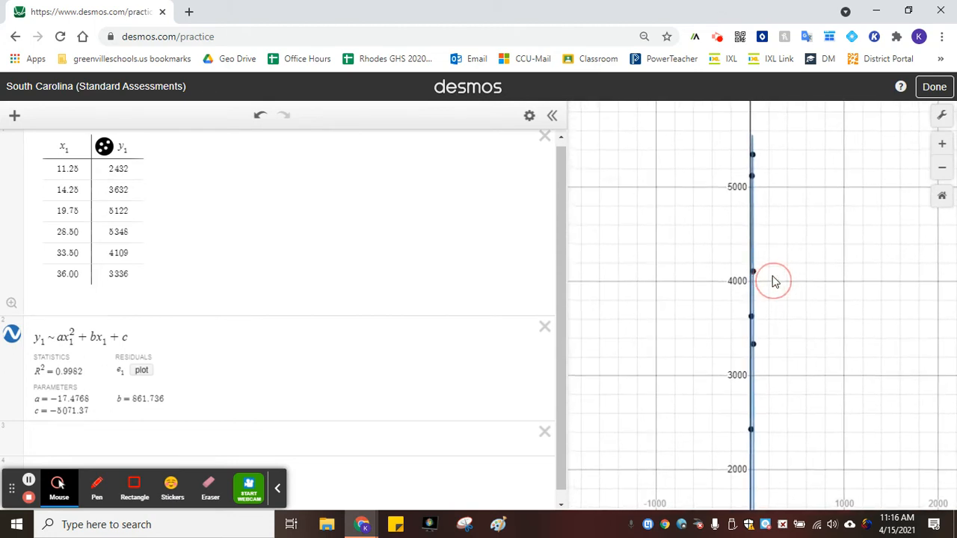
scroll(769, 276, "up", 3)
scroll(765, 265, "down", 1)
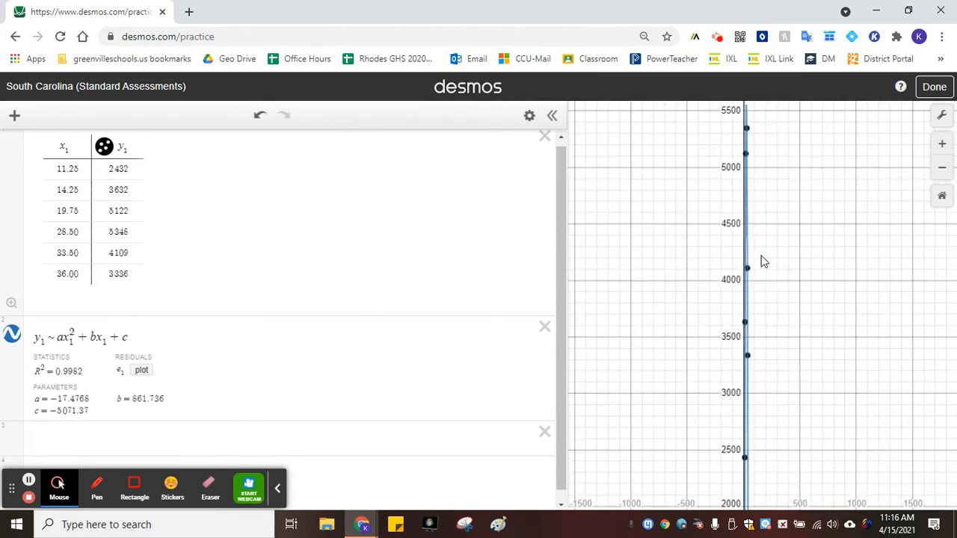
left_click(941, 115)
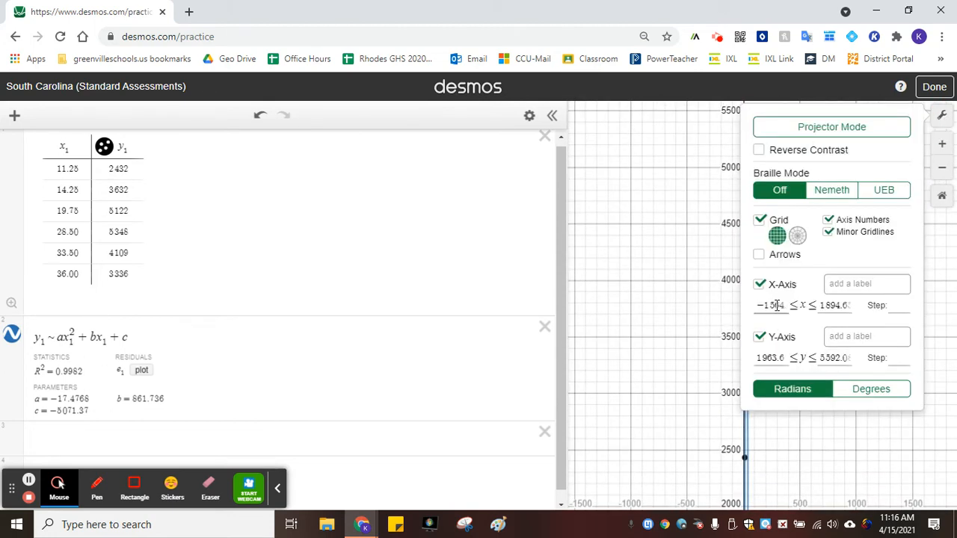
left_click_drag(761, 305, 796, 303)
type("6")
left_click_drag(812, 313, 897, 295)
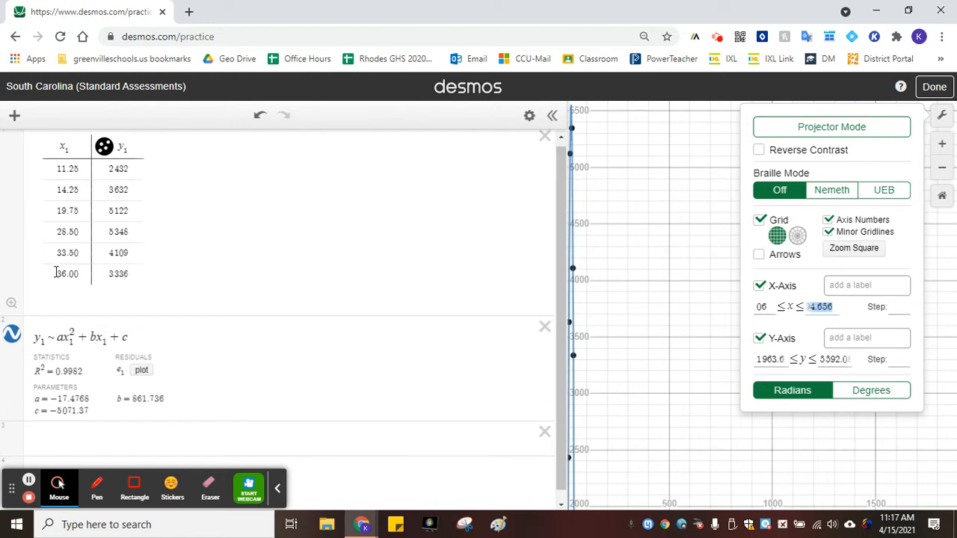
type("40")
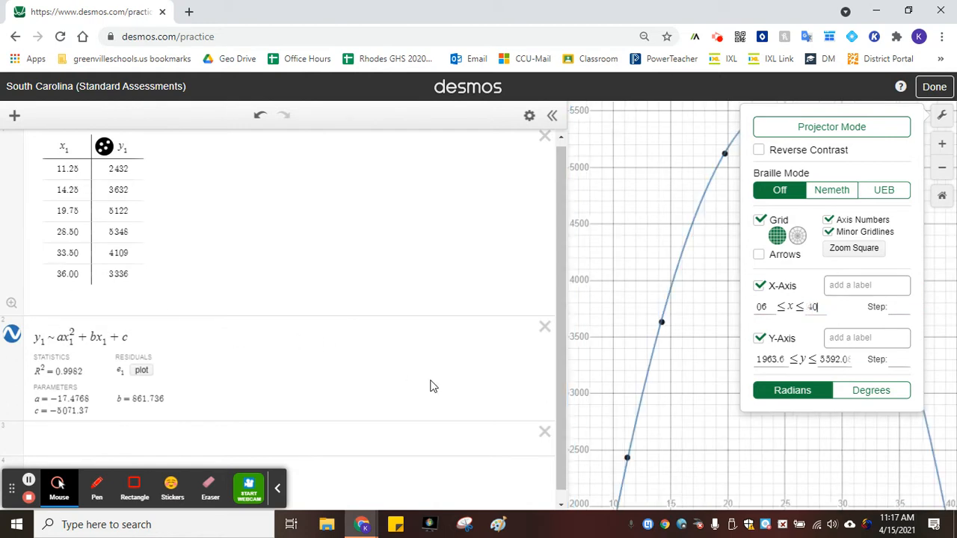
left_click(722, 343)
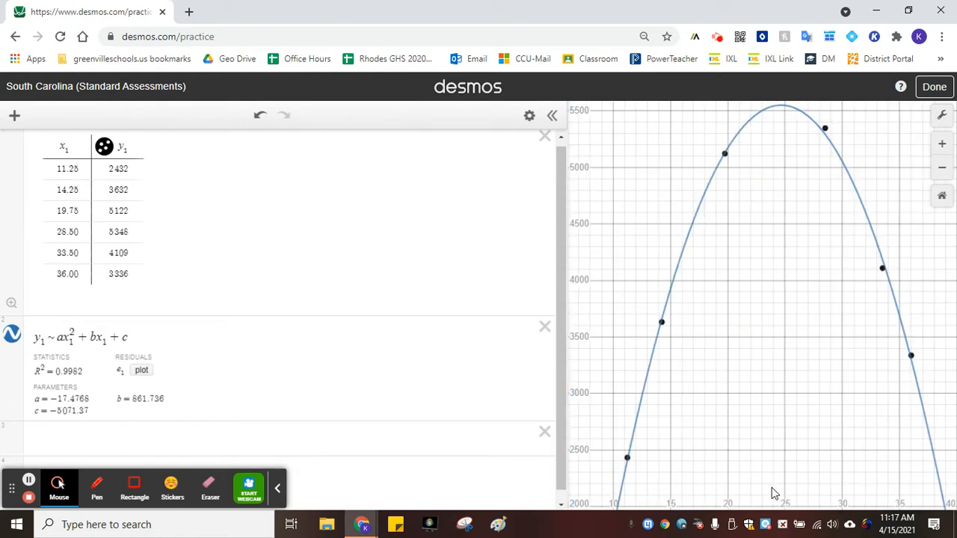
left_click_drag(805, 452, 797, 469)
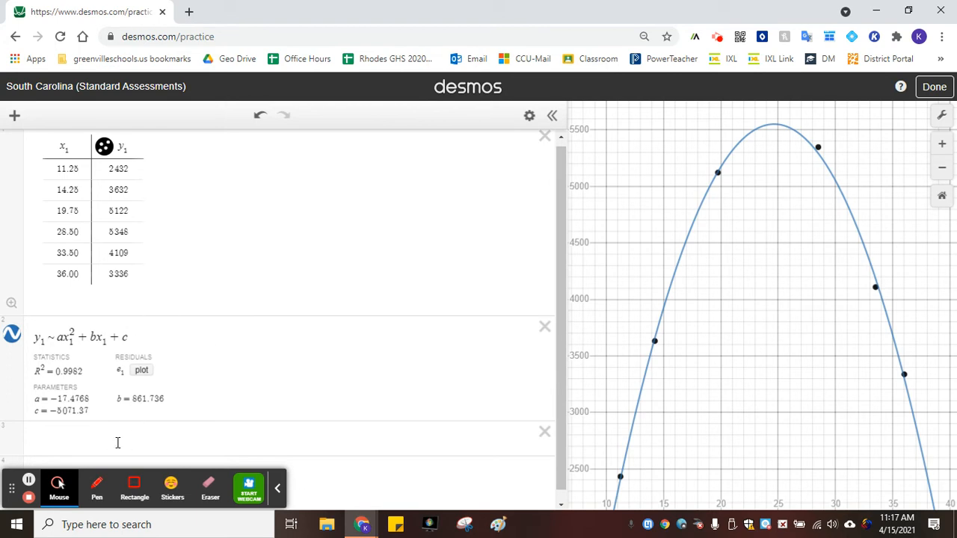
left_click(551, 119)
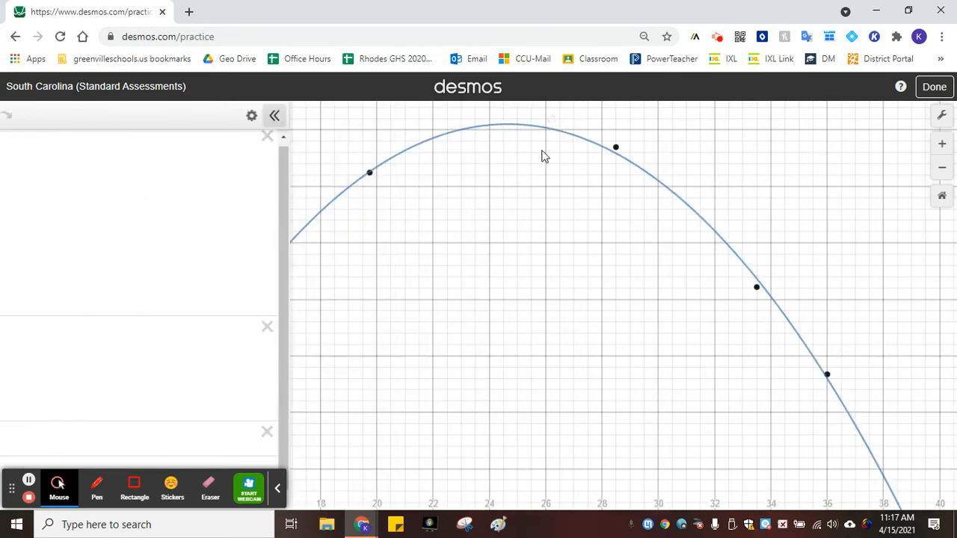
left_click(10, 117)
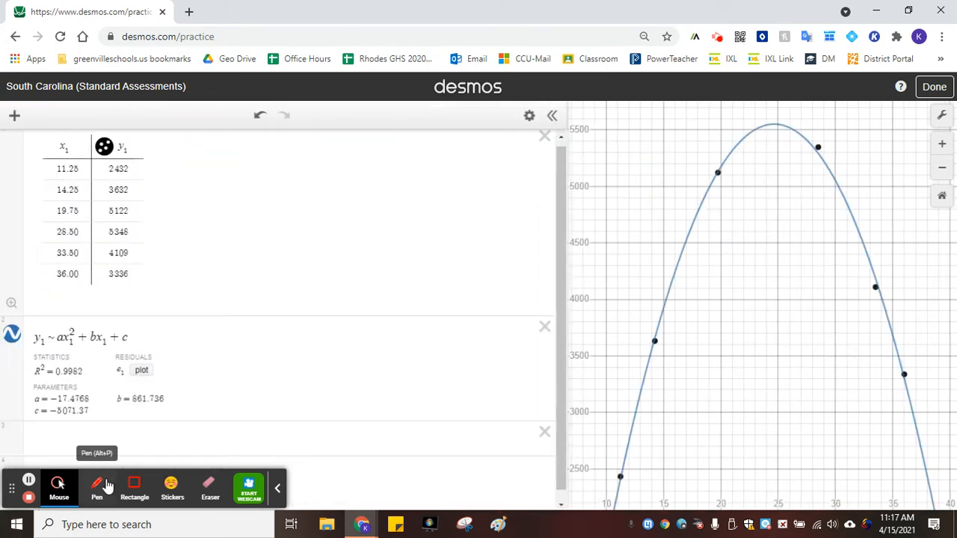
left_click(123, 438)
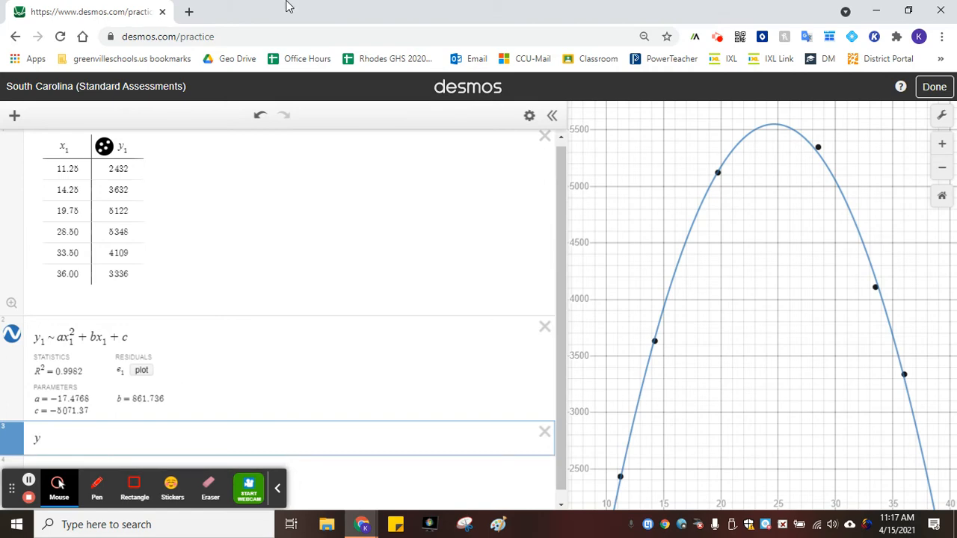
Highlight the phrase 'nearest tenth' in the DeltaMath problem text and return to Desmos
left_click_drag(38, 10, 51, 11)
left_click(131, 8)
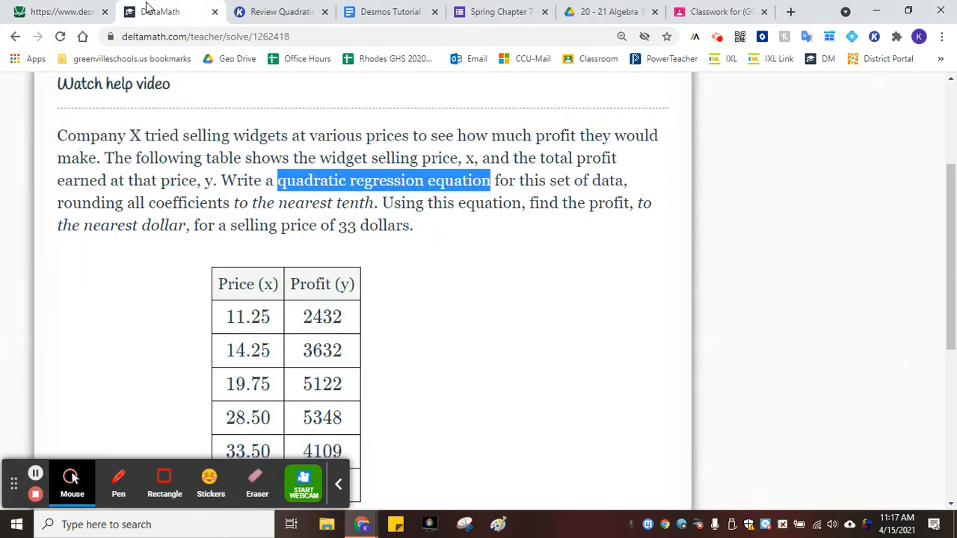
left_click_drag(279, 202, 374, 202)
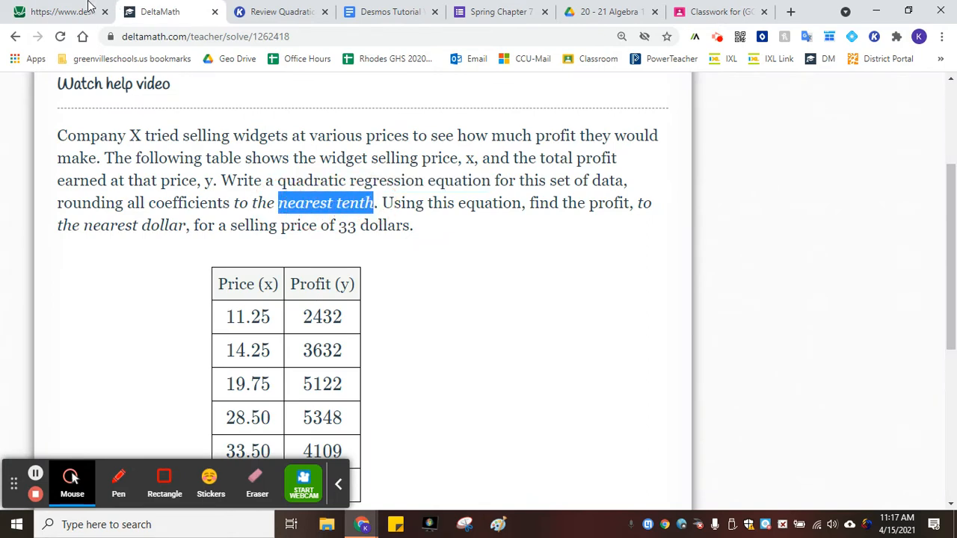
left_click(89, 9)
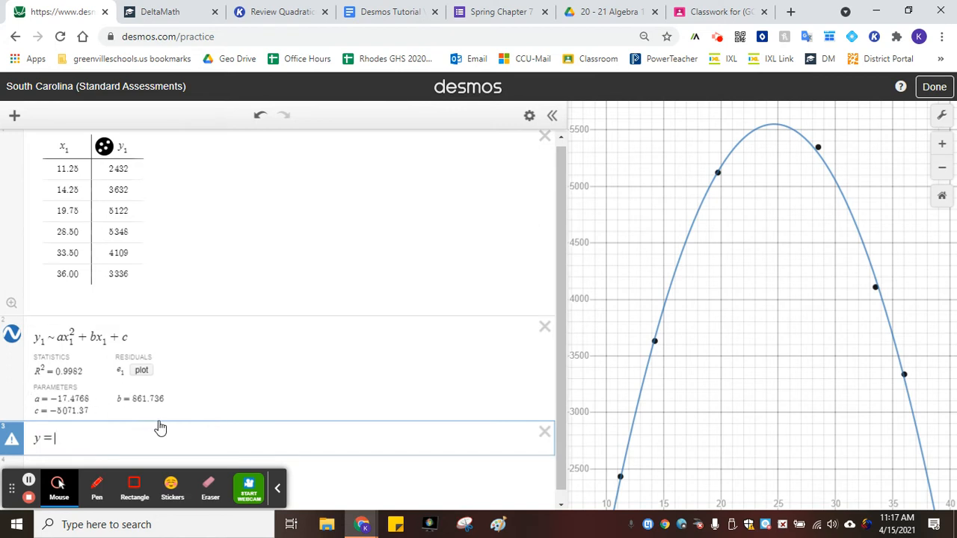
Enter the rounded equation y = −17.5x² + 861.7x − 5071.4 in a new expression line
type("-1")
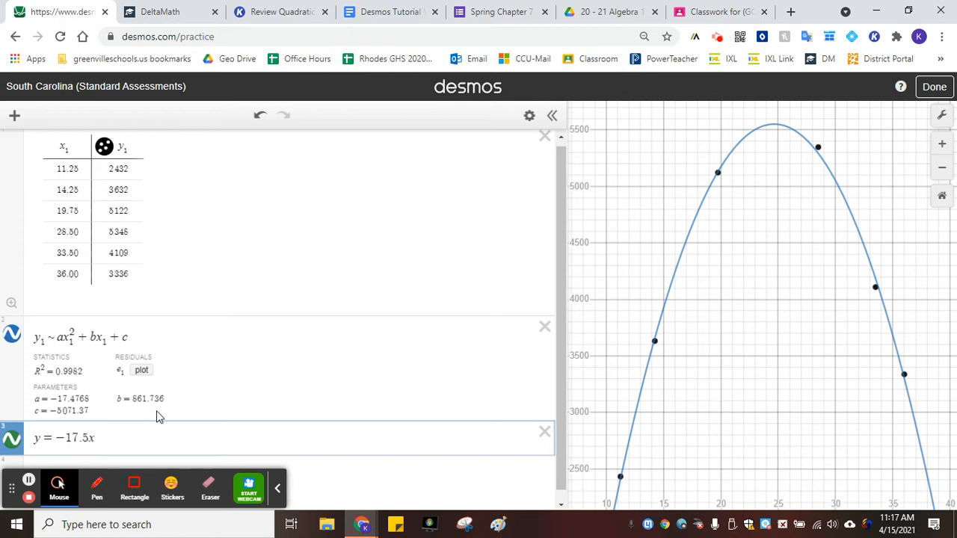
type("^2 ")
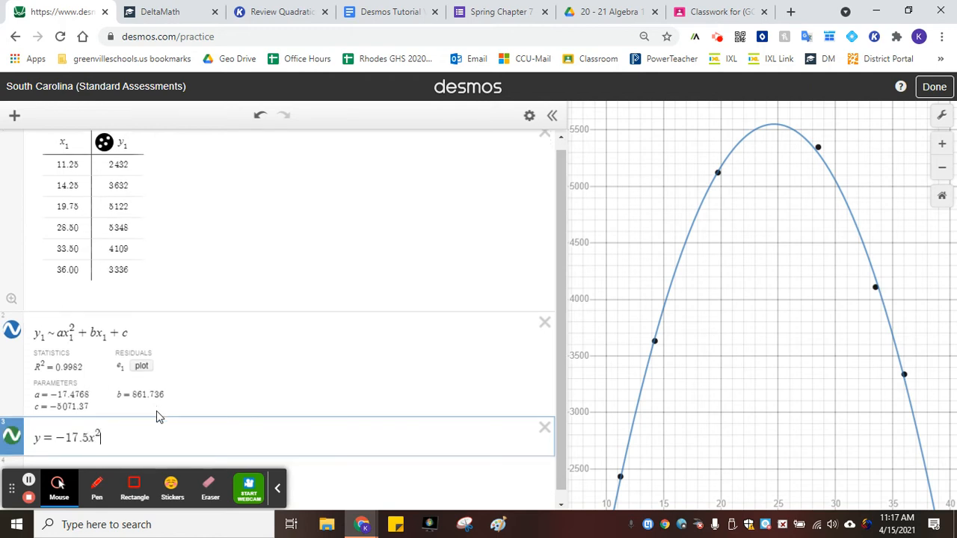
type("+ ")
type("8")
type("61.7x ")
type("- ")
type("50")
type("71.4")
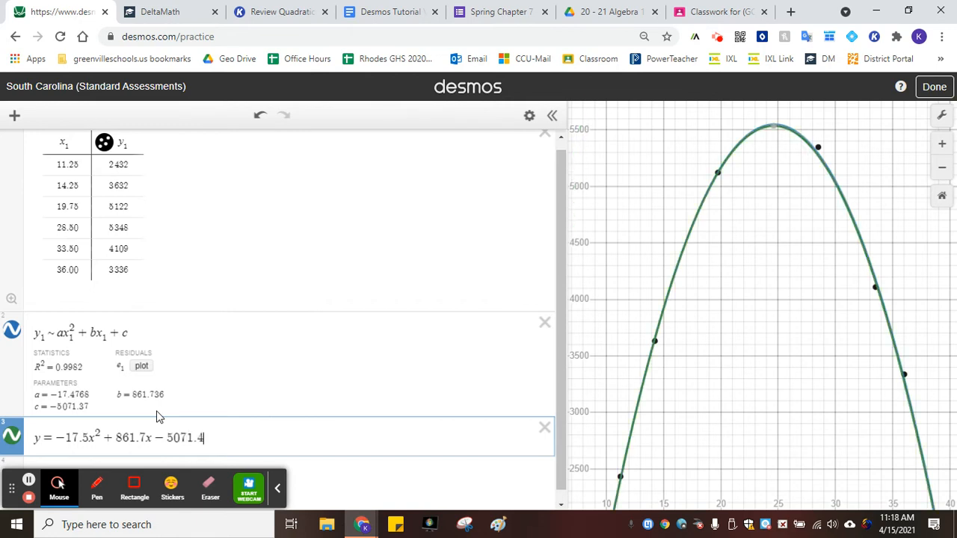
key("Return")
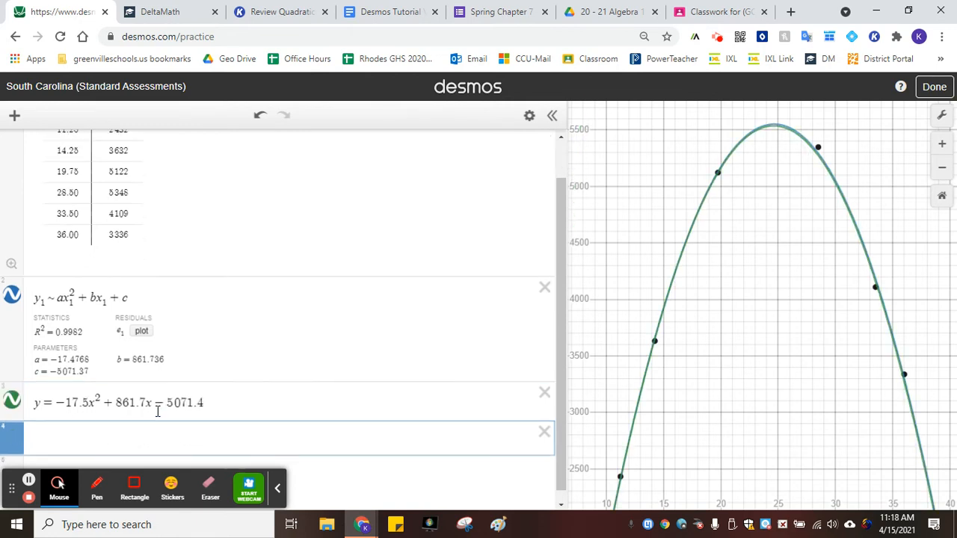
Enter round(−17.4768,0) in a new line, remove the 0, and recheck the problem's rounding instruction
type("round")
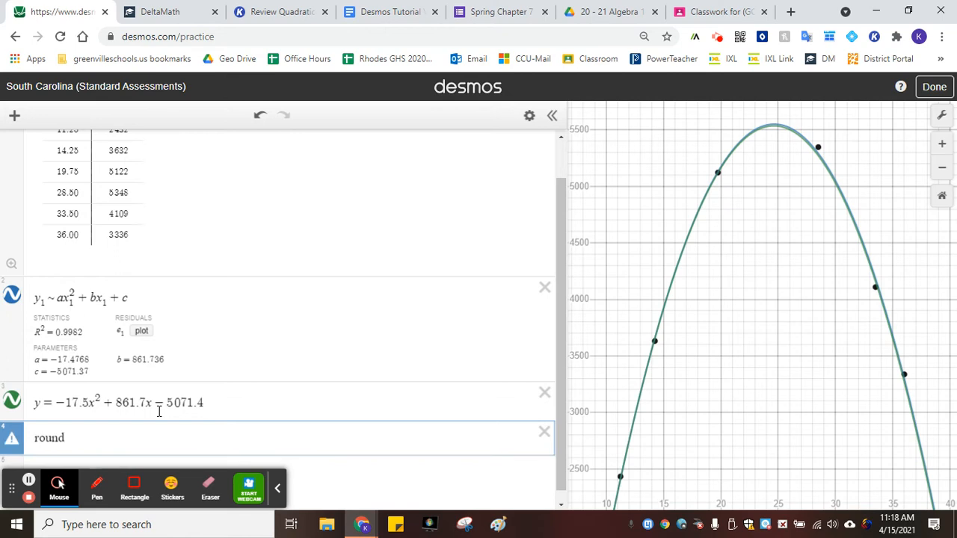
type("()-17")
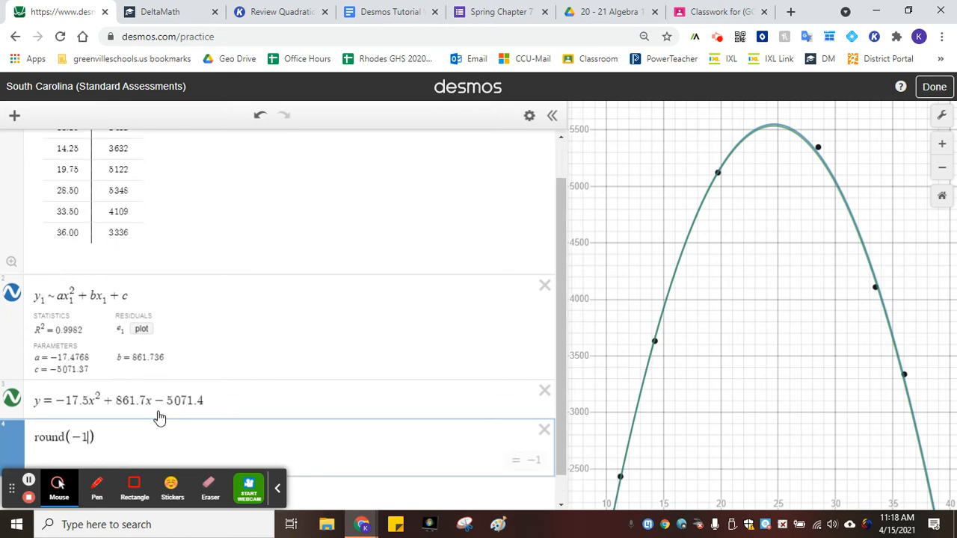
type(".4")
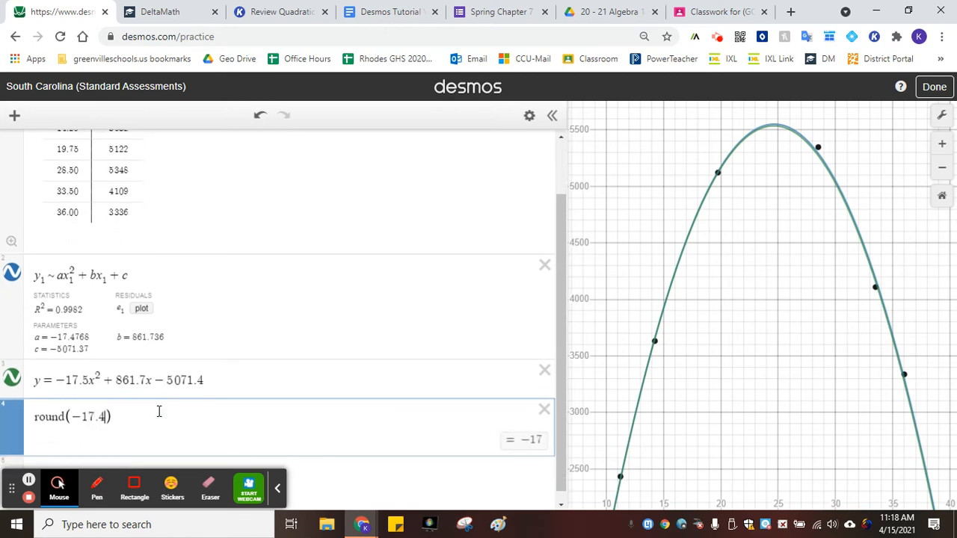
type("768,0")
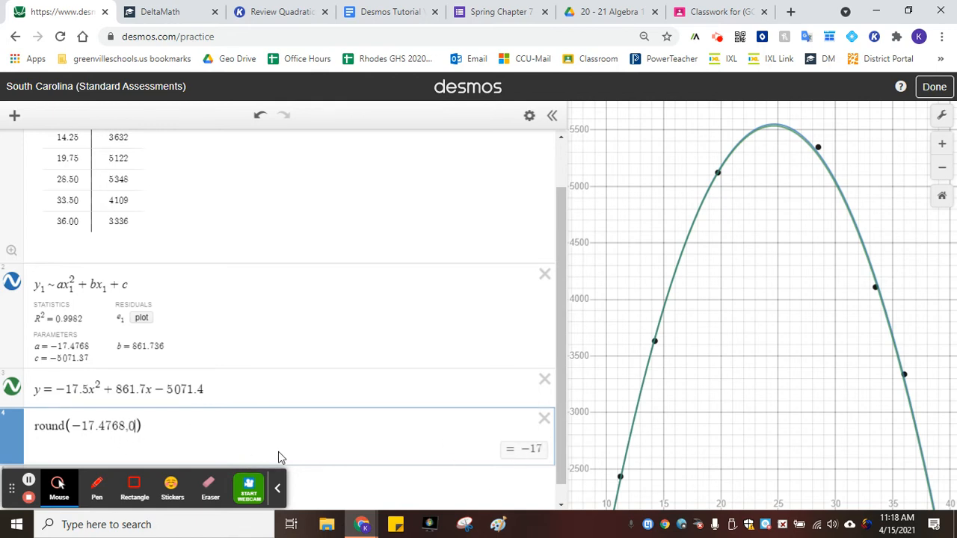
key("BackSpace")
key("BackSpace")
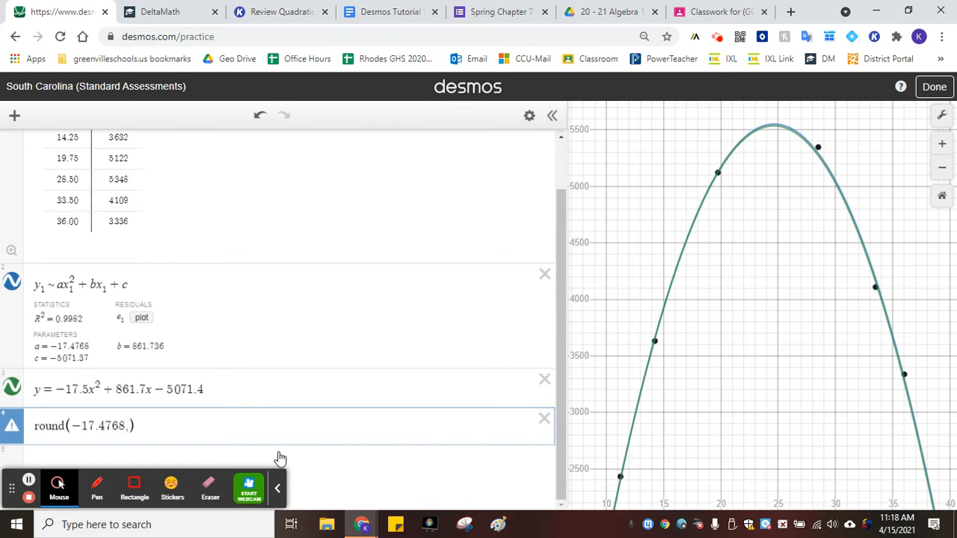
left_click(153, 11)
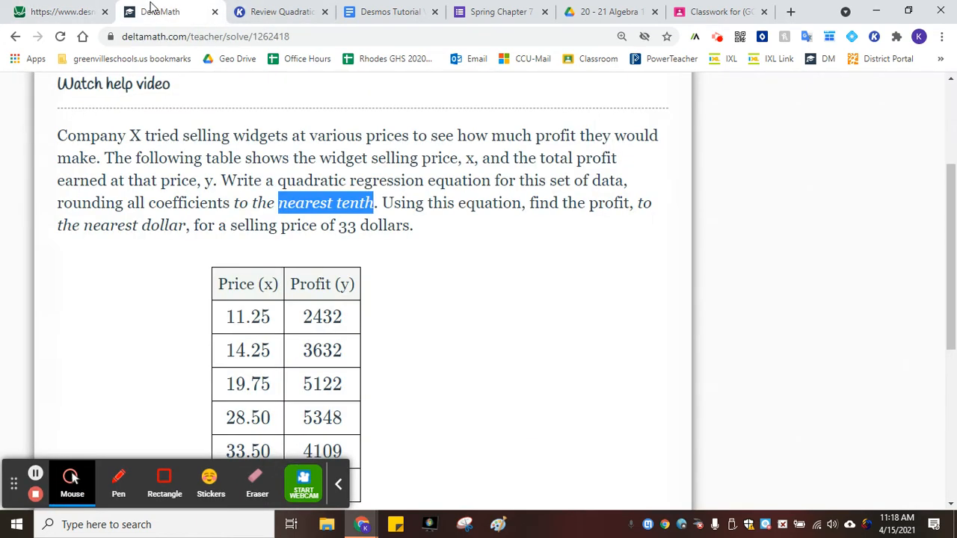
left_click(34, 9)
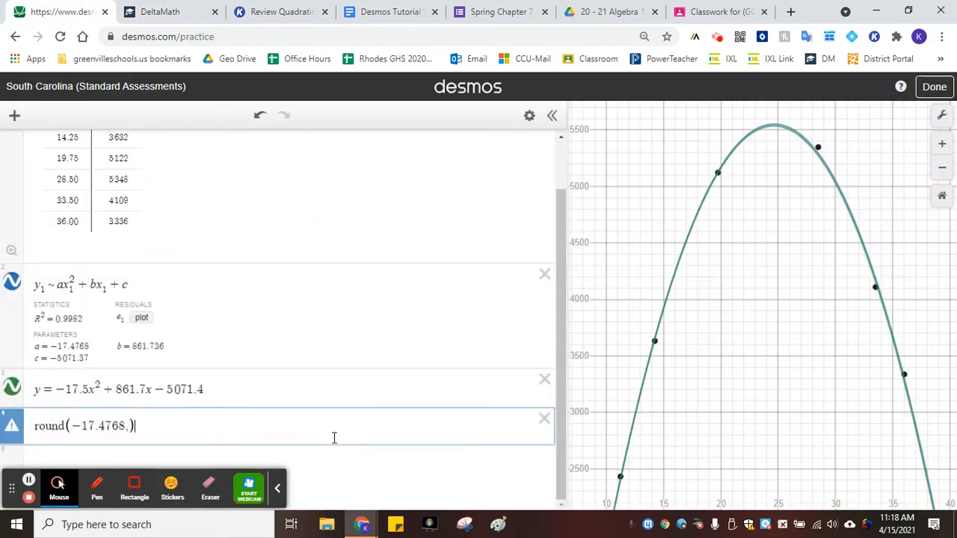
Set the round expression's decimal places to 1
type("1")
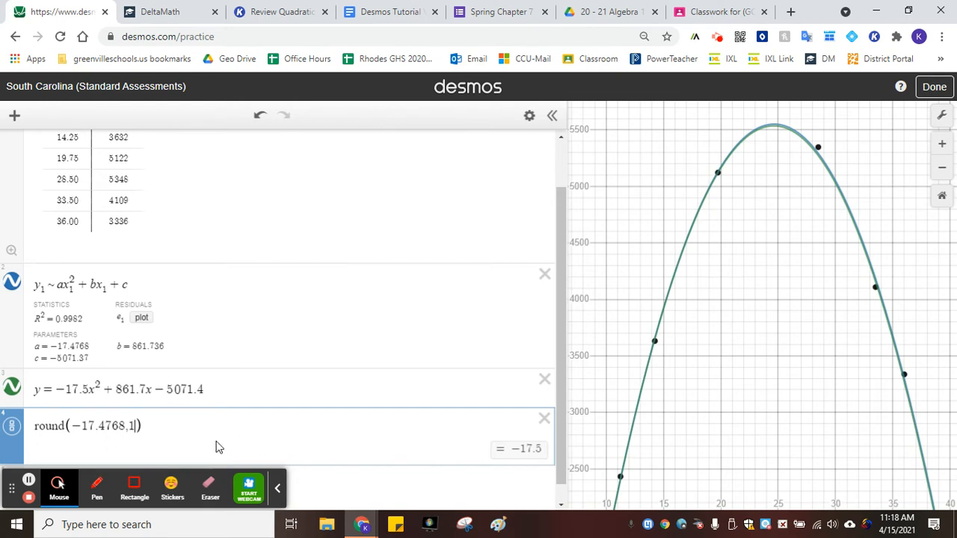
key("BackSpace")
type("2")
key("BackSpace")
key("BackSpace")
type(",1")
scroll(187, 430, "down", 1)
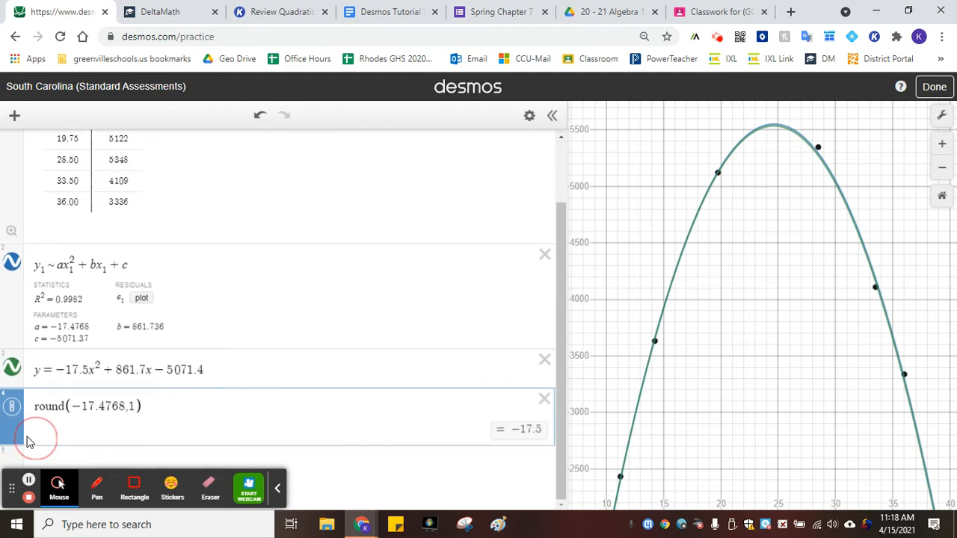
Delete the round line and change the equation's constant term to − 5071
key("BackSpace")
key("BackSpace")
key("BackSpace")
key("BackSpace")
key("BackSpace")
key("BackSpace")
key("BackSpace")
key("BackSpace")
key("BackSpace")
key("BackSpace")
key("BackSpace")
key("BackSpace")
key("BackSpace")
key("BackSpace")
key("BackSpace")
key("BackSpace")
key("BackSpace")
key("BackSpace")
key("BackSpace")
key("BackSpace")
key("BackSpace")
key("BackSpace")
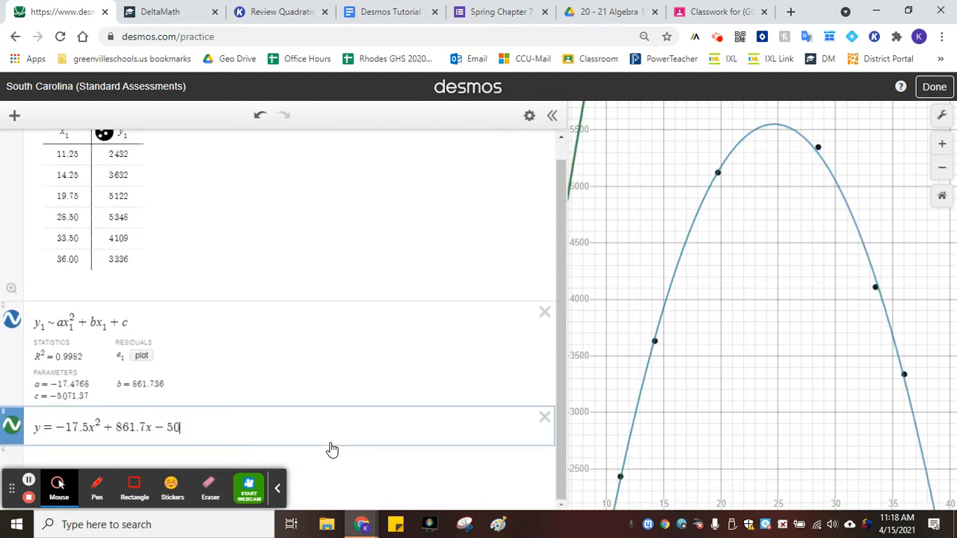
type("71")
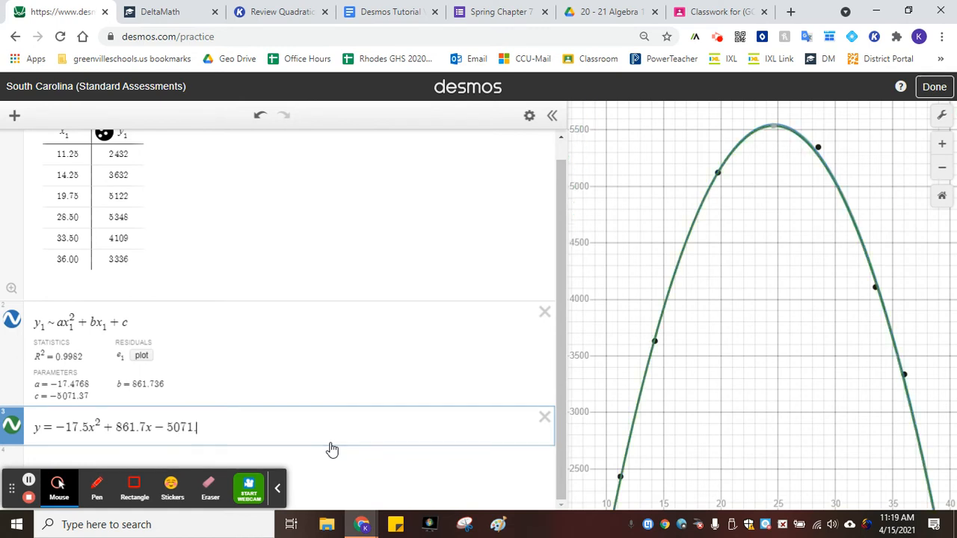
type(".4")
Set the equation's constant term to −5071.4 and copy the whole equation
left_click(439, 467)
left_click_drag(223, 401, 21, 396)
key("ctrl+c")
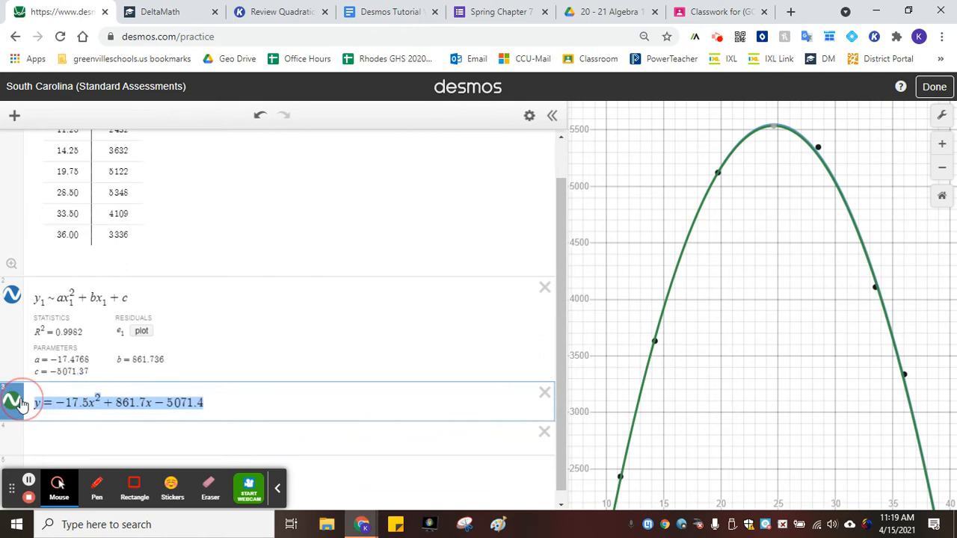
Switch to the DeltaMath tab and paste the equation into the Regression Equation field
left_click(160, 12)
scroll(312, 284, "down", 5)
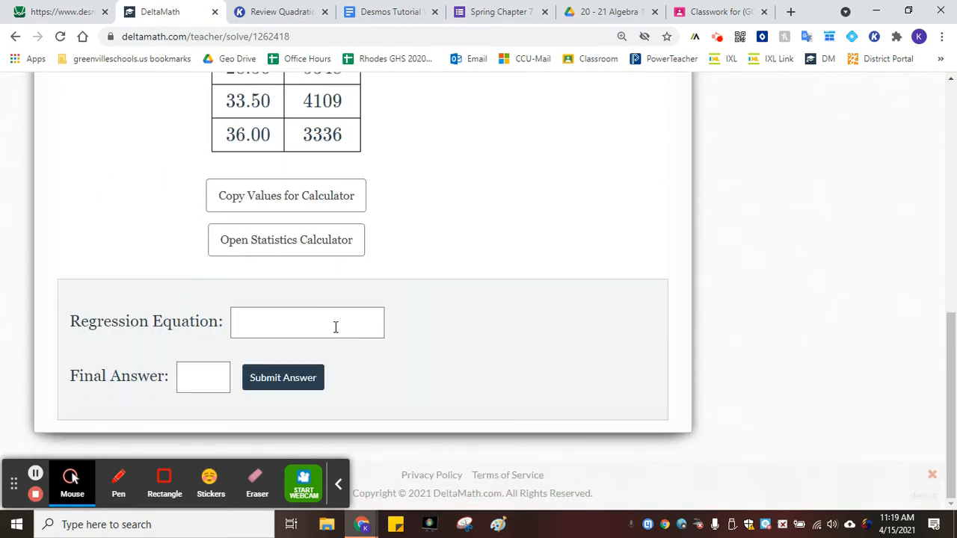
left_click(335, 327)
key("ctrl+v")
Review the problem statement and the price and profit columns of the data table
scroll(586, 375, "up", 6)
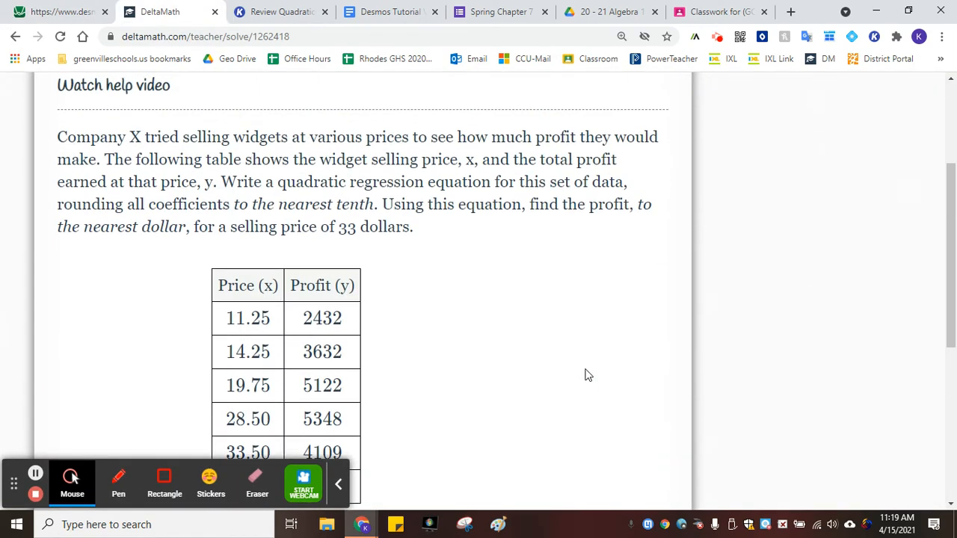
scroll(587, 375, "down", 2)
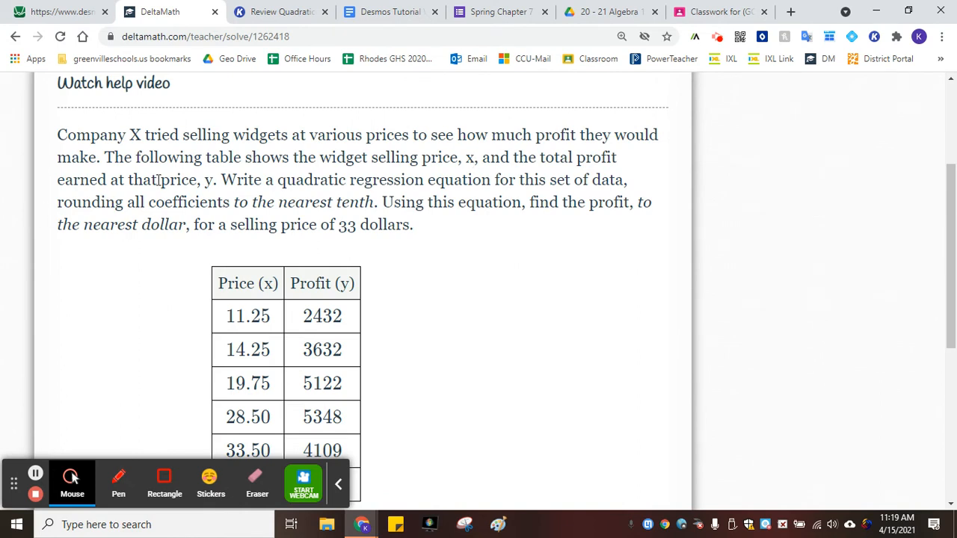
double_click(269, 284)
double_click(347, 284)
left_click(464, 355)
scroll(325, 404, "down", 3)
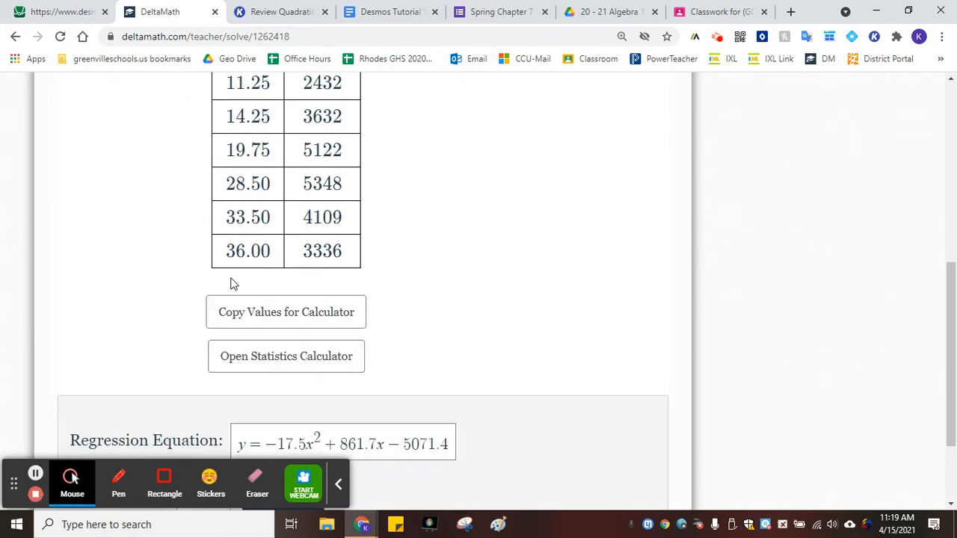
scroll(313, 357, "down", 2)
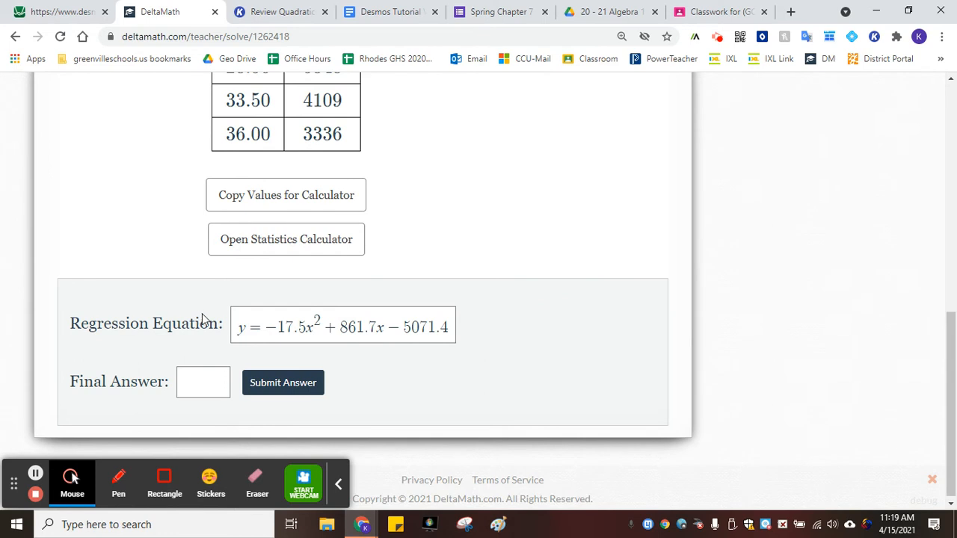
Back in Desmos, rewrite the equation as the function f(x) = −17.5(x)² + 861.7x − 5071.4
left_click(62, 9)
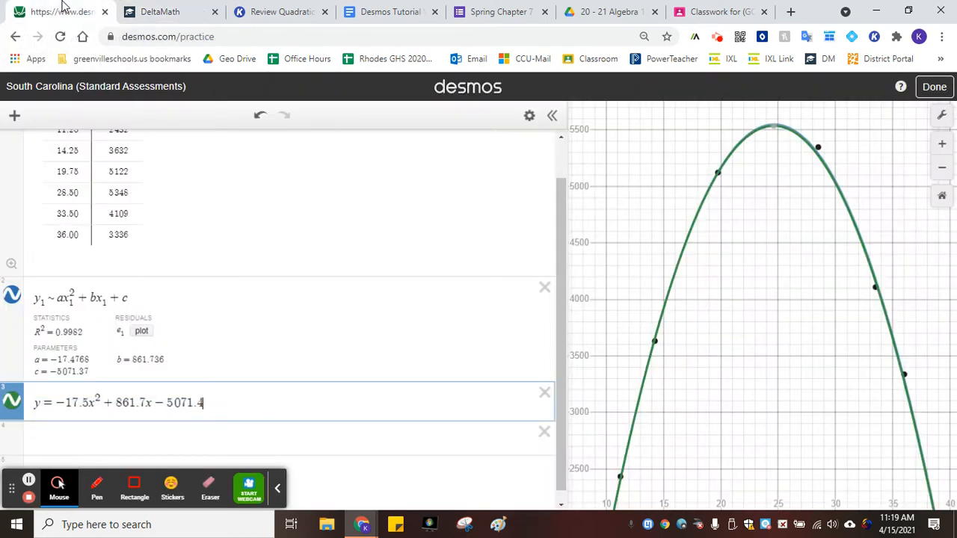
left_click(90, 402)
left_click_drag(90, 402, 94, 402)
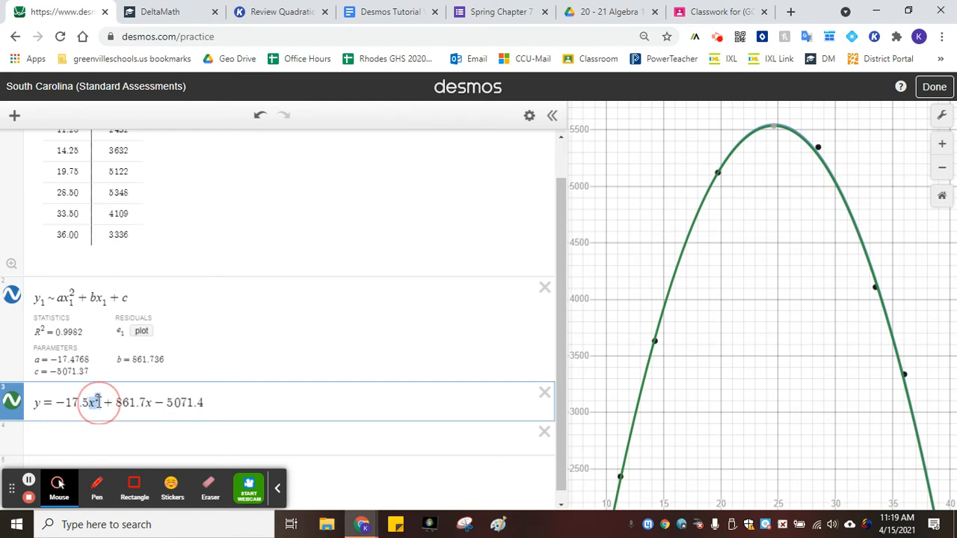
type("(()x")
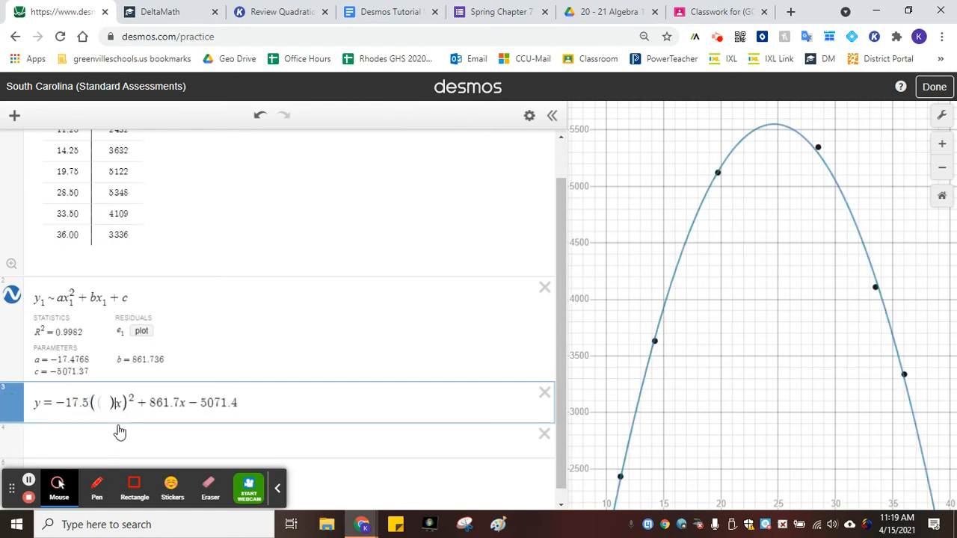
key("BackSpace")
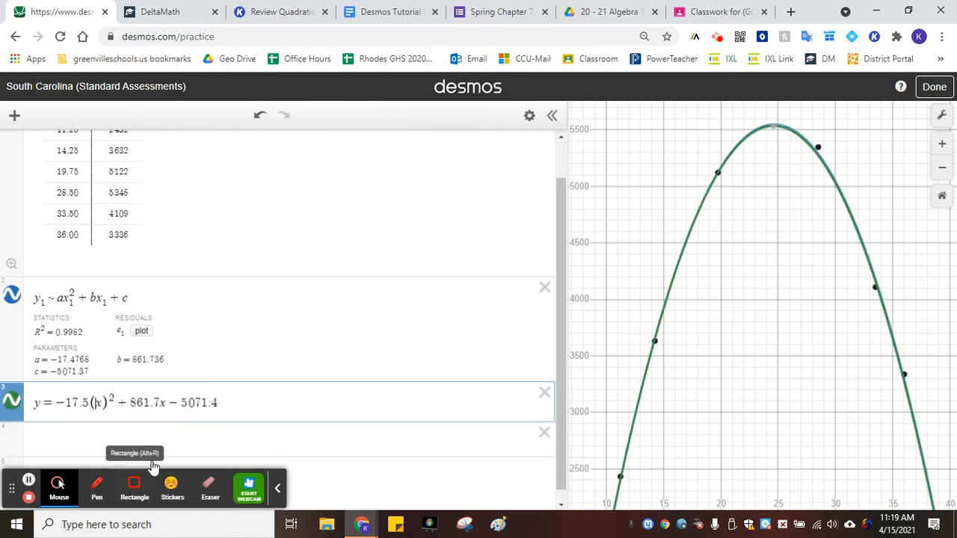
left_click(139, 435)
left_click(35, 404)
type("f(x")
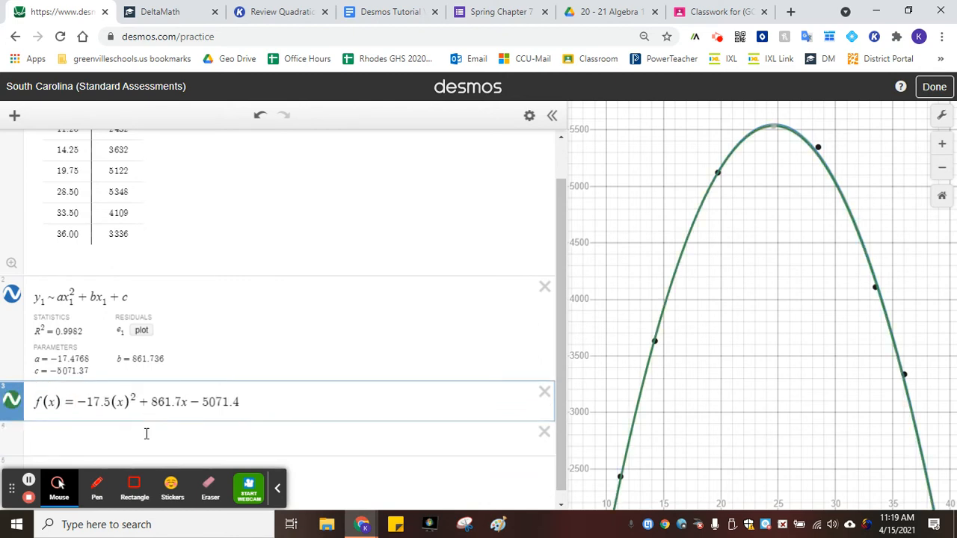
Evaluate f(33) in a new expression line and select its result
left_click(145, 435)
type("f(")
key("Left")
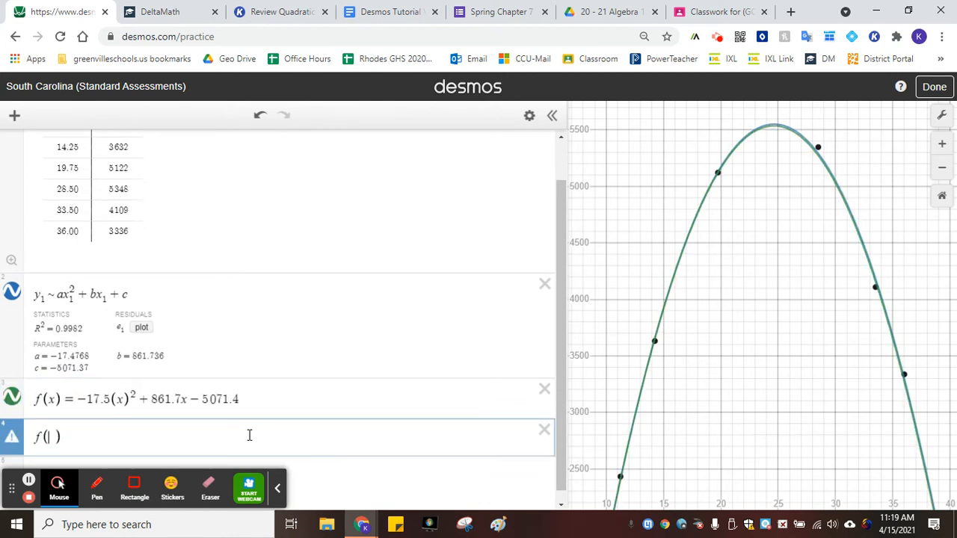
type("33")
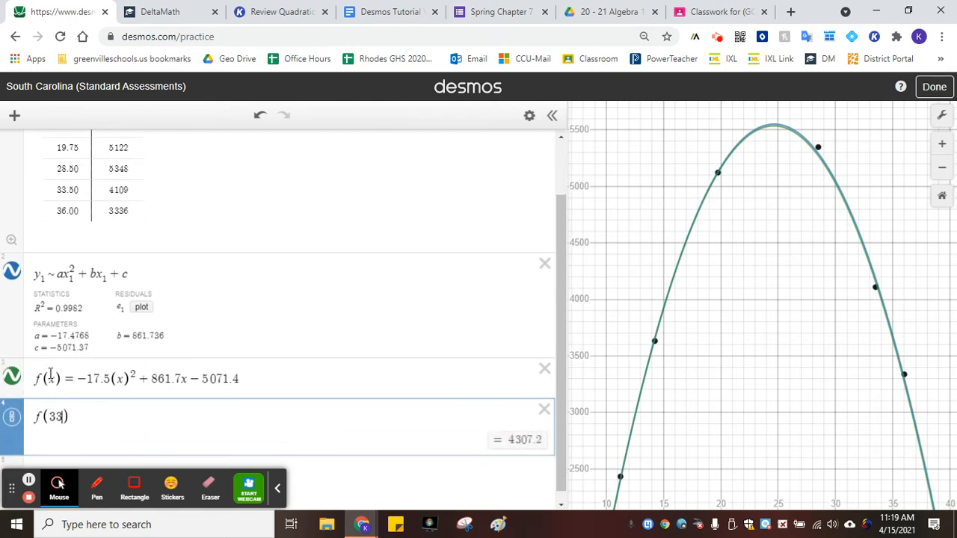
left_click_drag(510, 439, 545, 441)
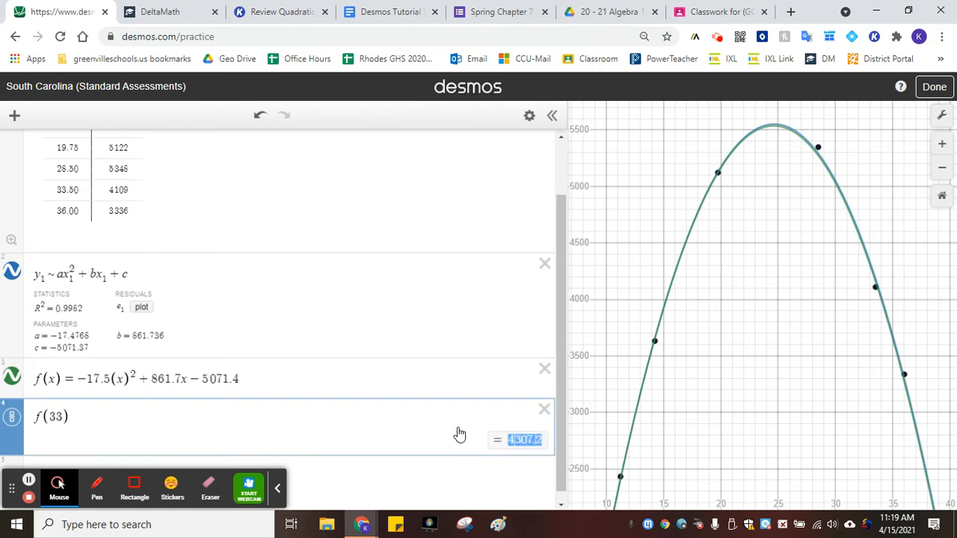
Switch to DeltaMath and enter 4307.2 as the final answer
left_click(146, 9)
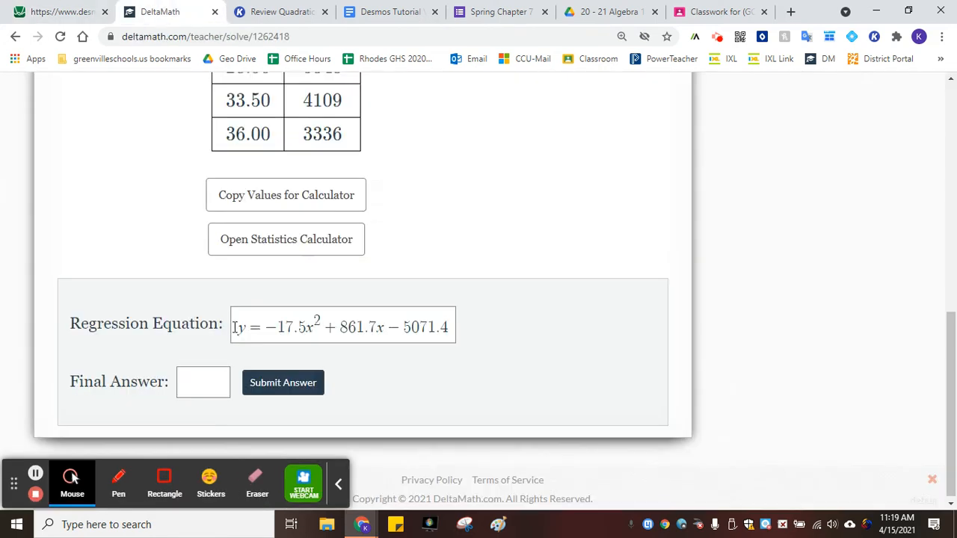
left_click(199, 385)
type("4307.")
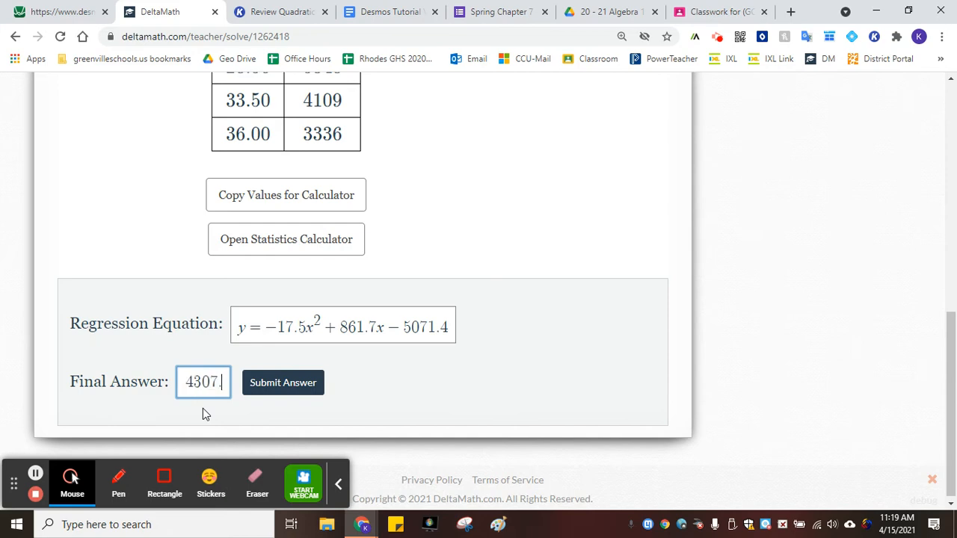
type("3")
Reread the problem's rounding instruction for the profit
scroll(395, 224, "up", 5)
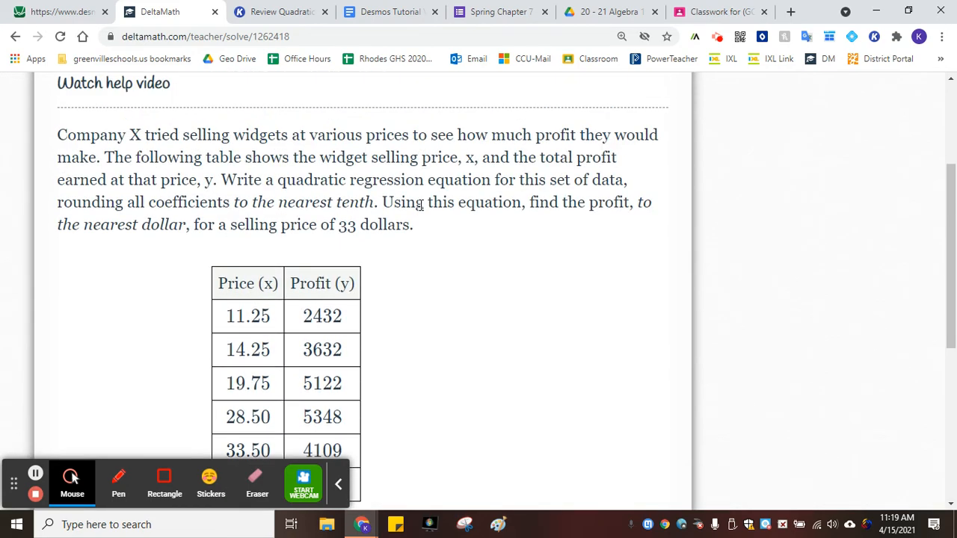
left_click_drag(75, 228, 181, 224)
left_click(260, 227)
scroll(259, 227, "down", 5)
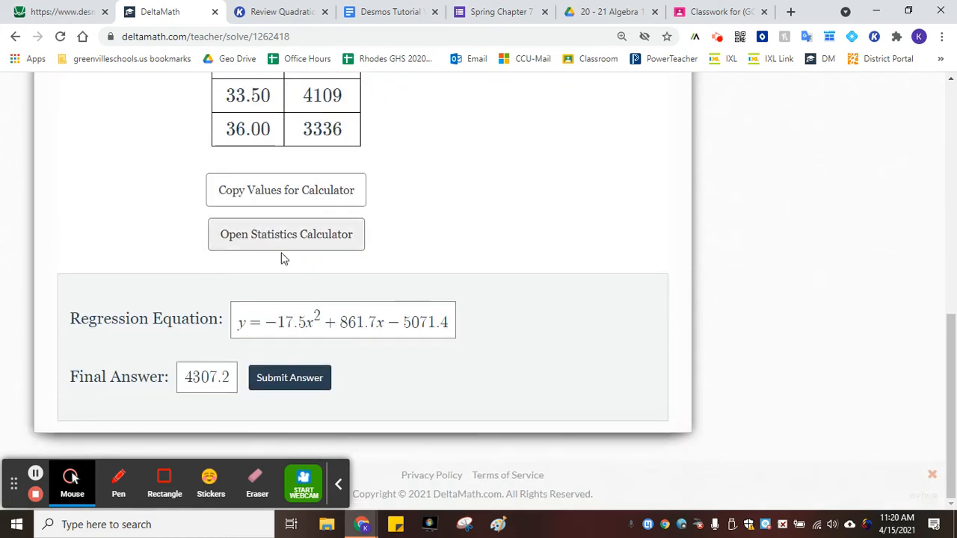
Change the final answer to 4307 and submit the answer, confirming the submission
left_click(229, 377)
key("BackSpace")
key("BackSpace")
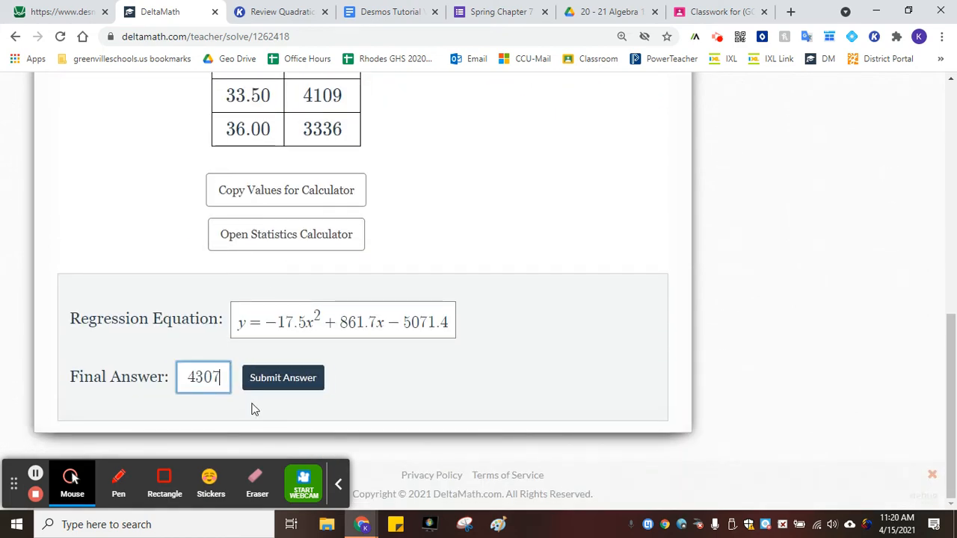
left_click(284, 376)
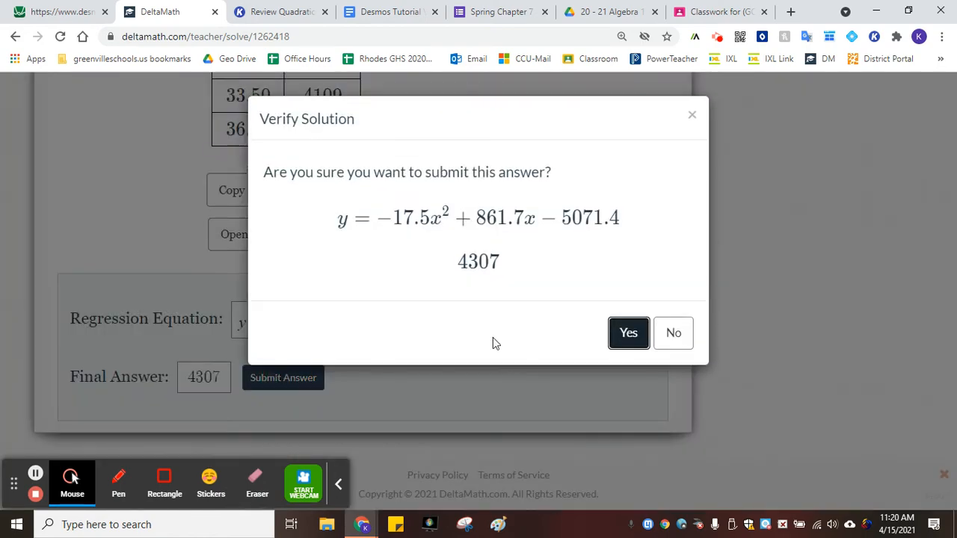
left_click(626, 333)
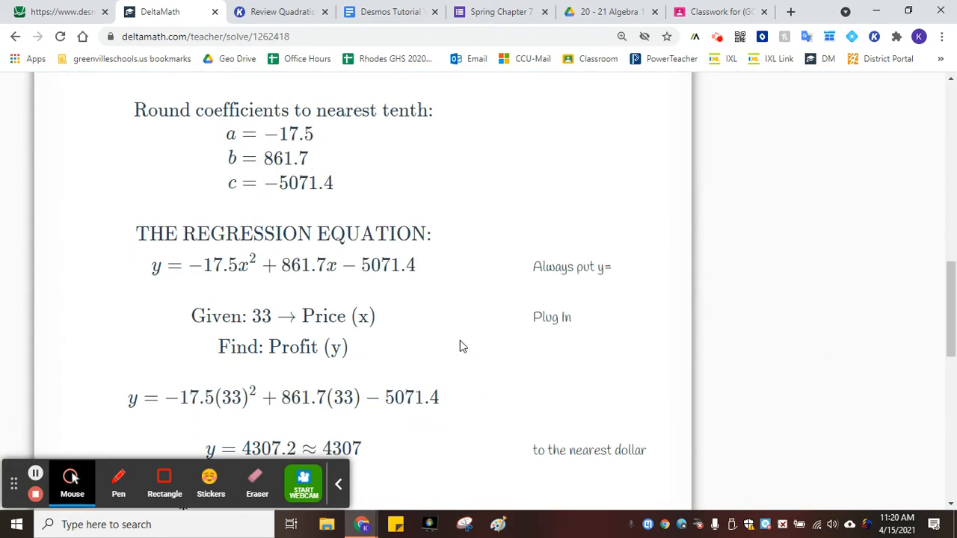
Scroll through the worked solution and its graph
scroll(479, 310, "down", 7)
scroll(479, 310, "down", 10)
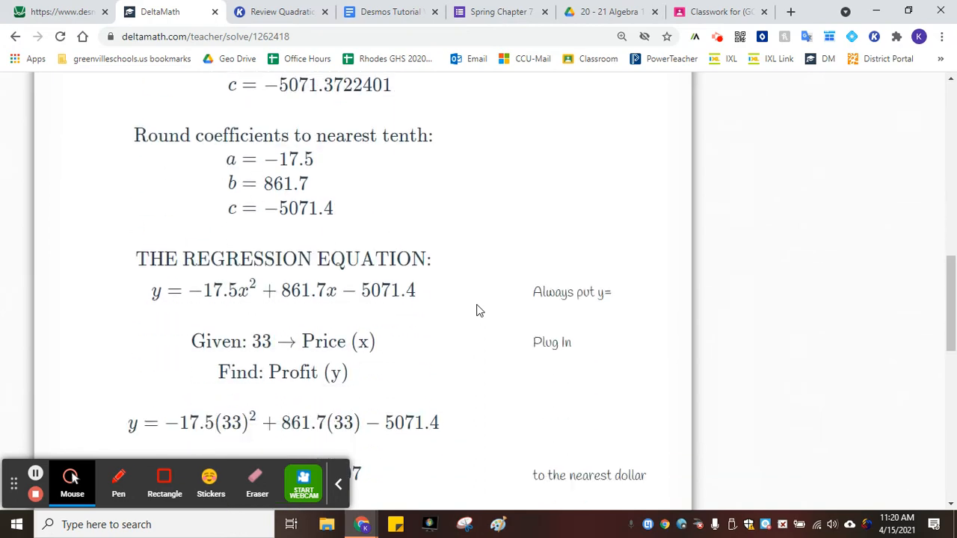
scroll(479, 310, "up", 4)
scroll(479, 310, "down", 2)
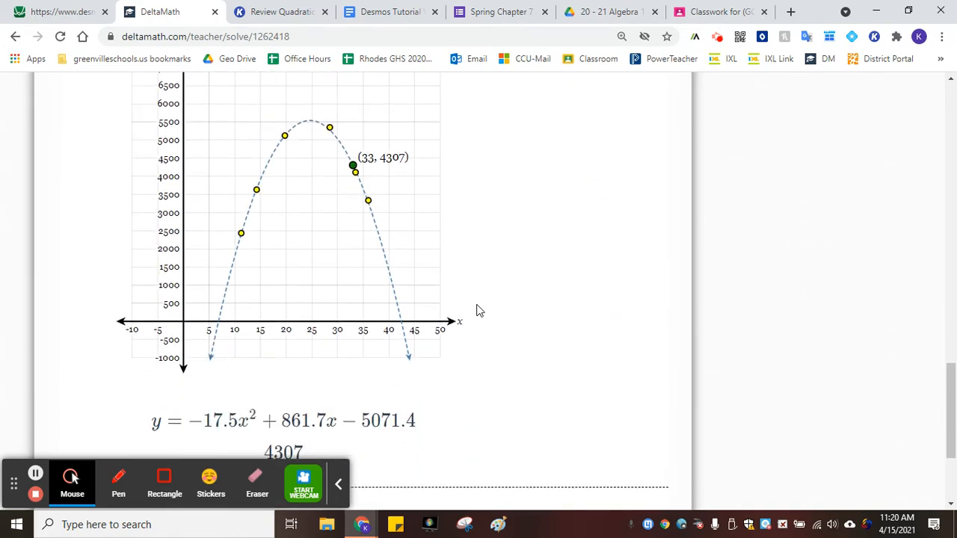
scroll(479, 310, "down", 3)
scroll(550, 379, "up", 6)
scroll(556, 379, "down", 6)
scroll(570, 364, "up", 15)
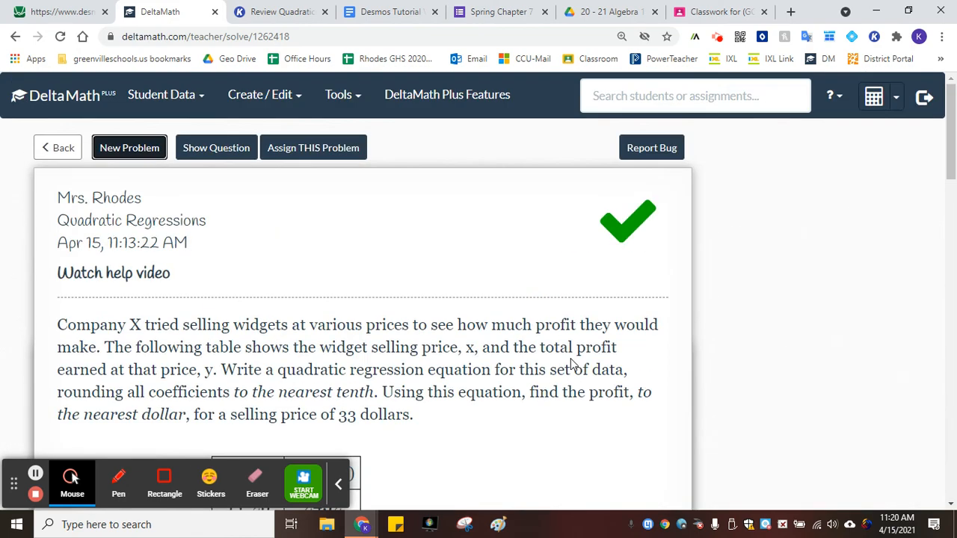
Open a new problem and read its rocket time and height table
left_click(128, 152)
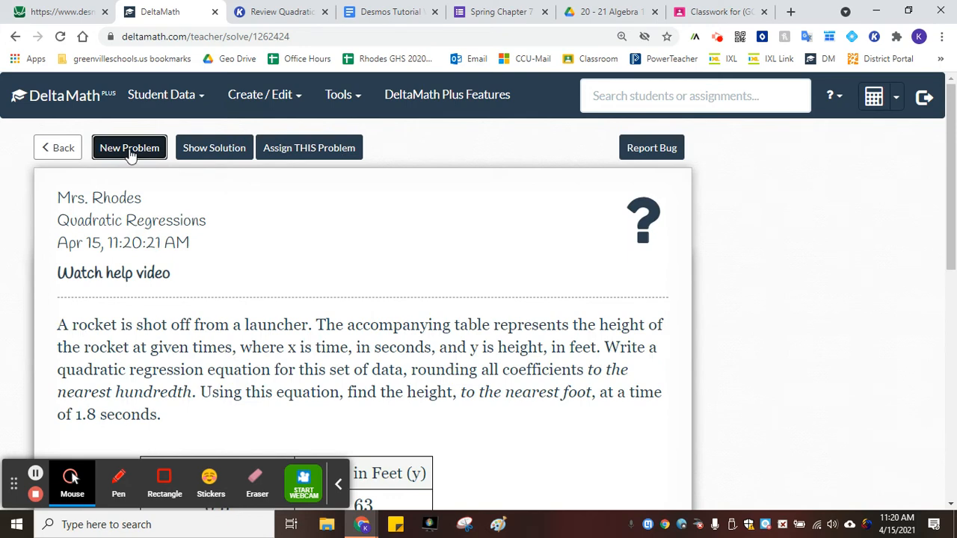
scroll(135, 157, "down", 5)
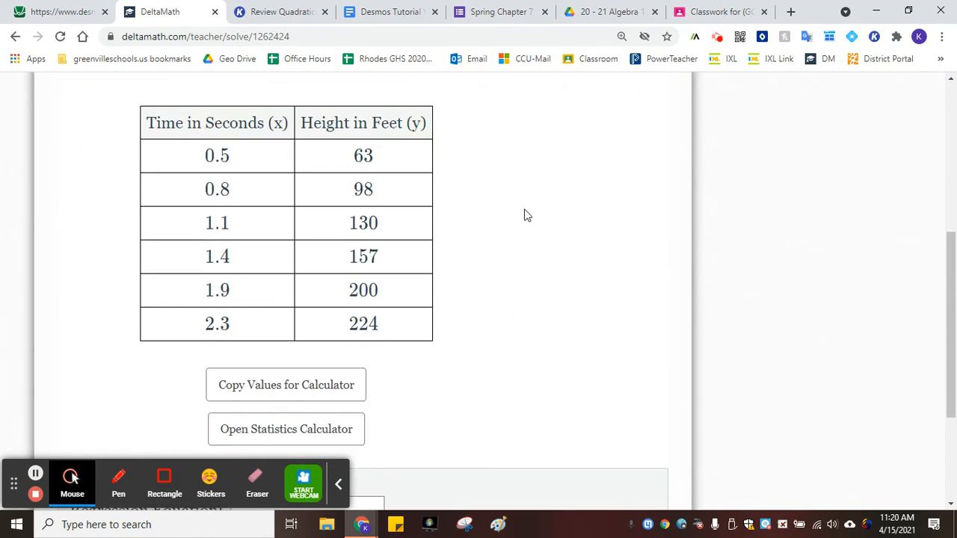
scroll(561, 202, "up", 2)
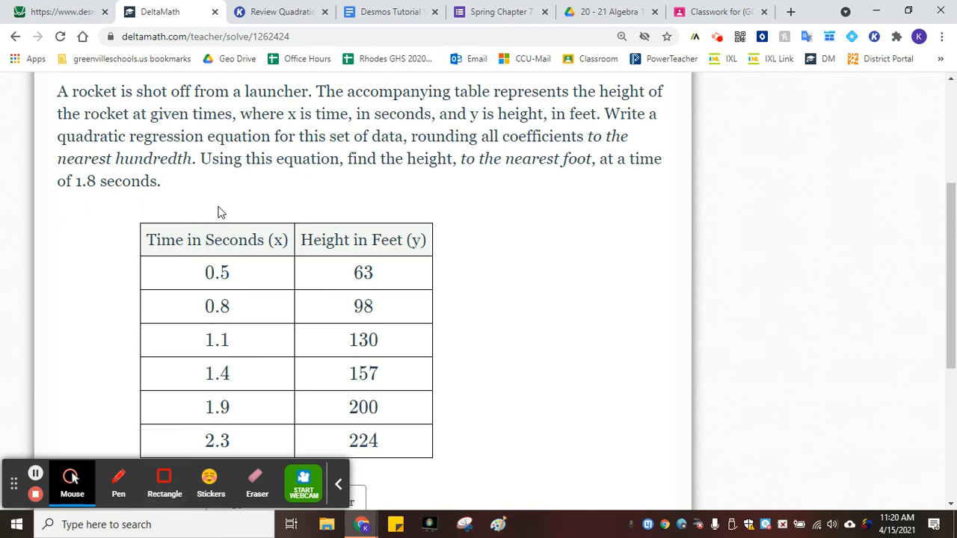
In the Desmos table, replace the first two x₁ values with 0.5 and 0.8
left_click(214, 11)
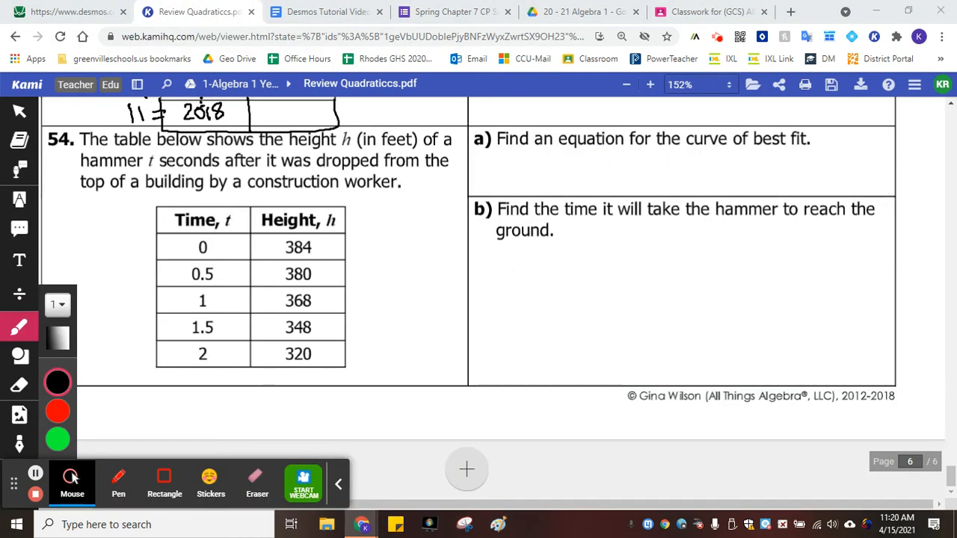
left_click(71, 11)
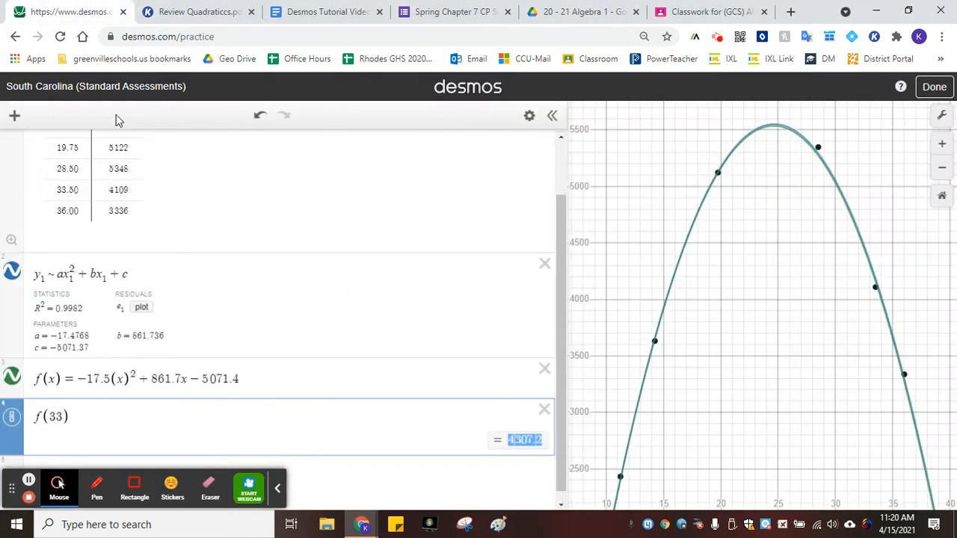
scroll(103, 227, "up", 1)
left_click_drag(59, 173, 83, 278)
key("BackSpace")
type("0.5")
left_click(79, 196)
left_click_drag(79, 196, 47, 199)
type("0.8")
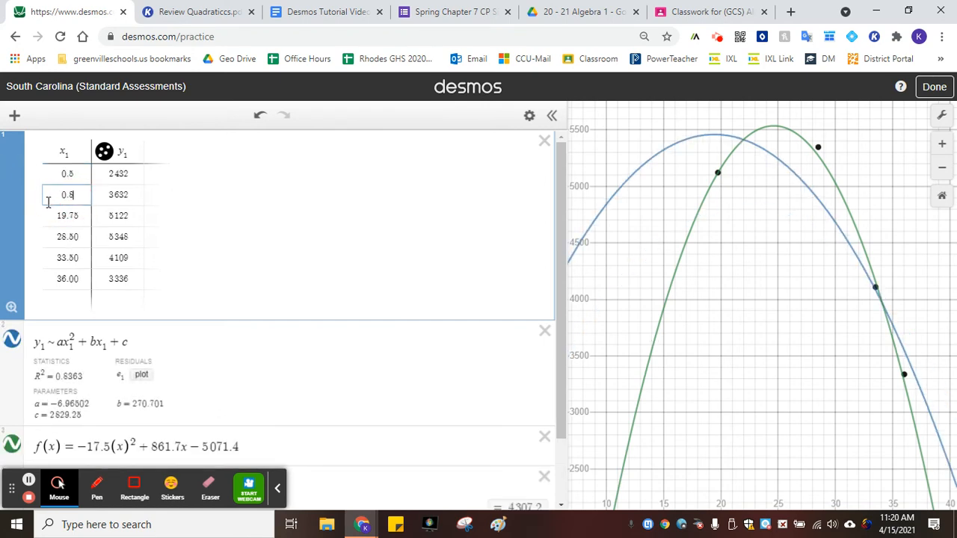
Replace the remaining x₁ values with 1.1, 1.4, 1.9 and 2.3
double_click(85, 211)
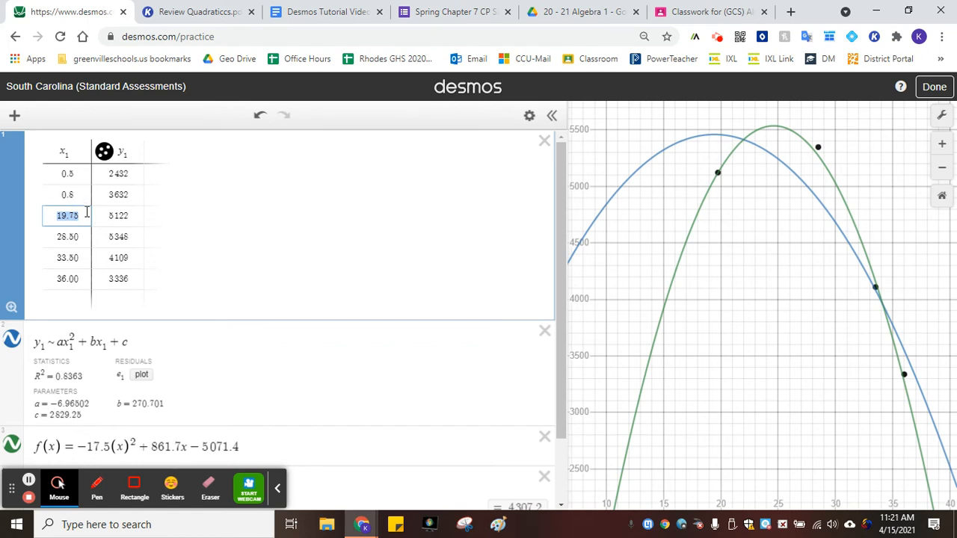
type("1.1")
double_click(76, 238)
type("1")
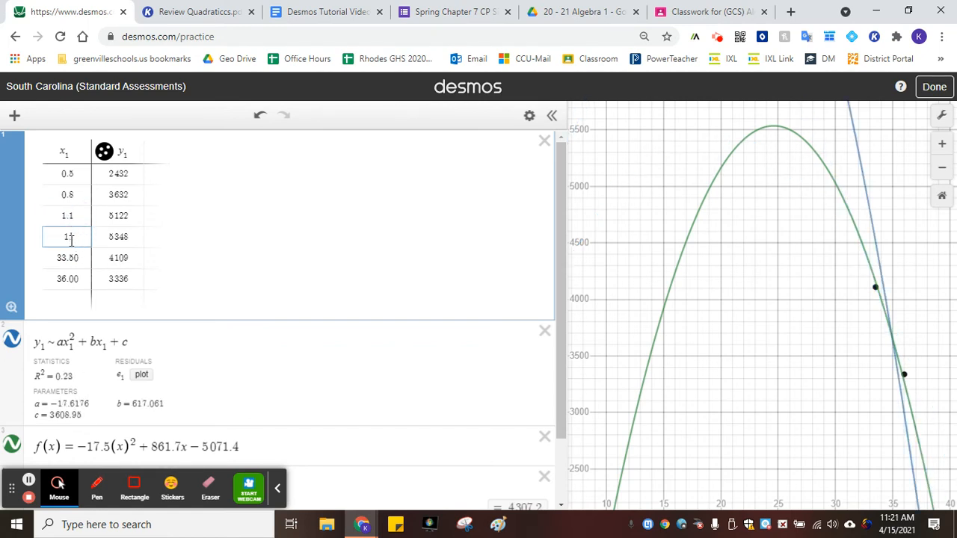
type(".4")
left_click(82, 259)
double_click(82, 259)
type("1")
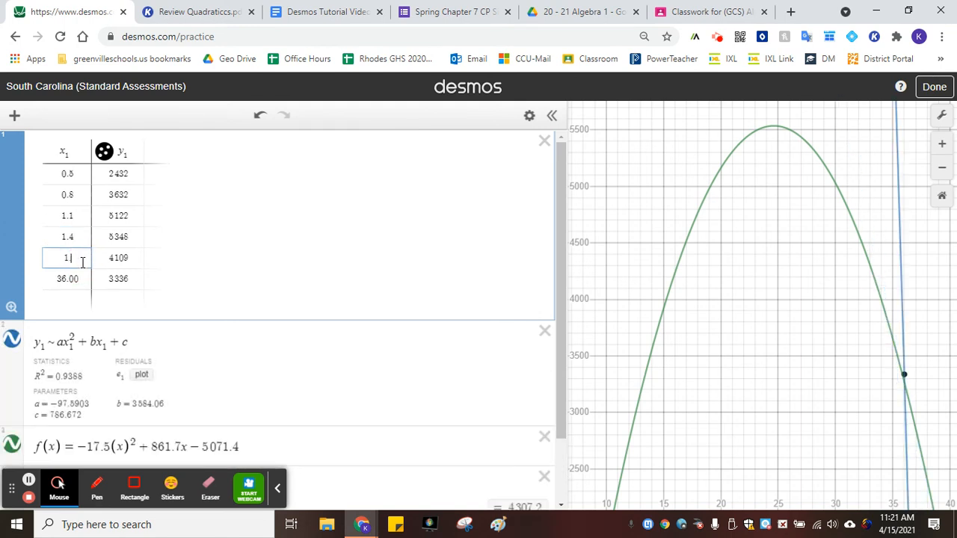
type(".9")
double_click(45, 283)
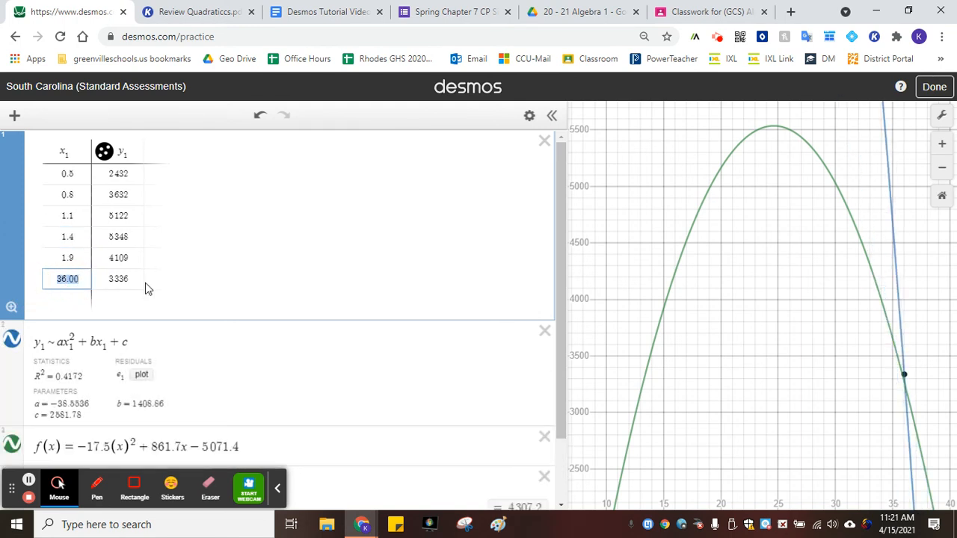
type("2.3")
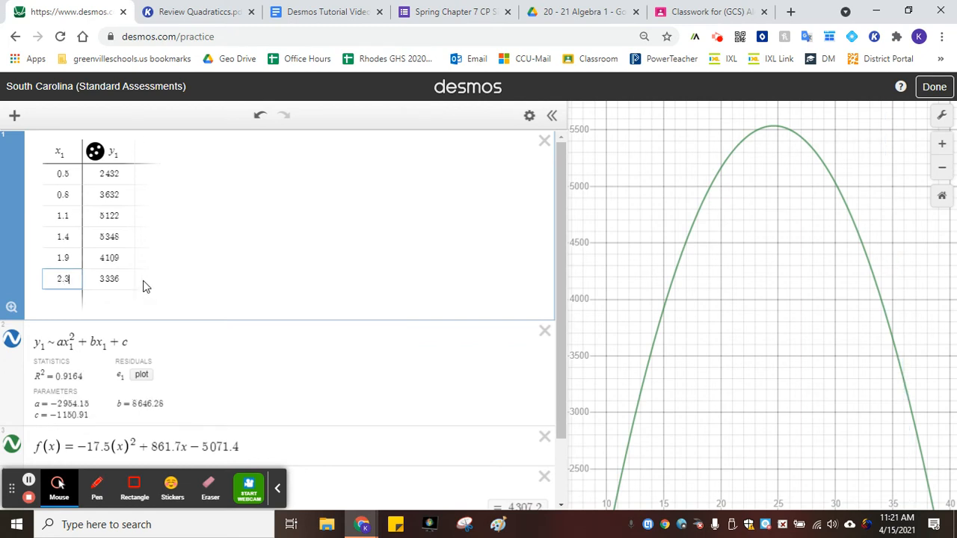
In the Desmos table, replace the first three y₁ values with 63, 98 and 130
double_click(90, 171)
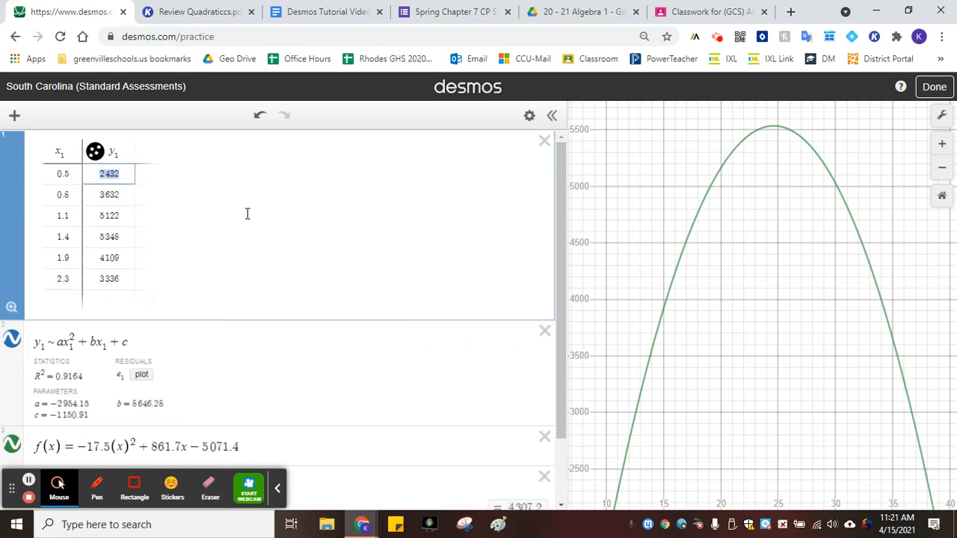
type("63")
double_click(99, 184)
type("98")
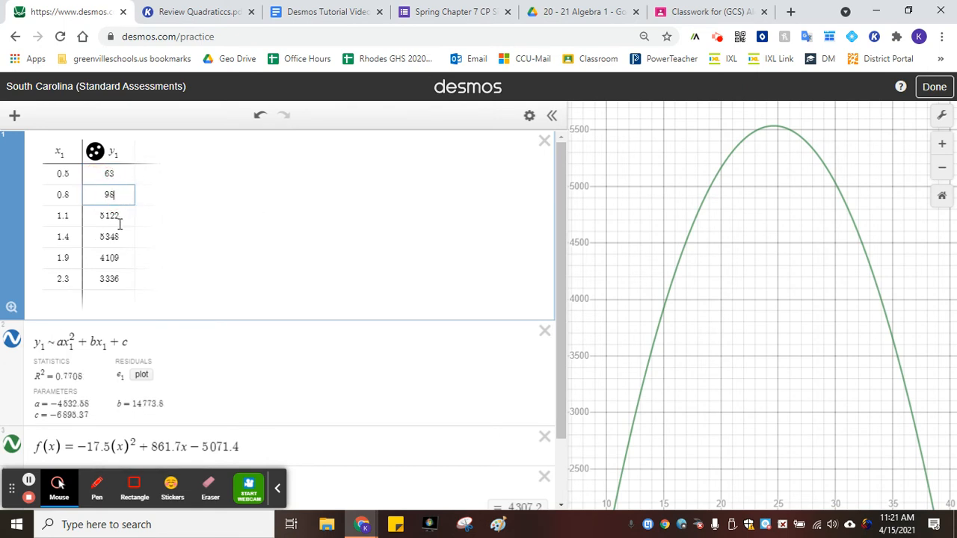
double_click(100, 216)
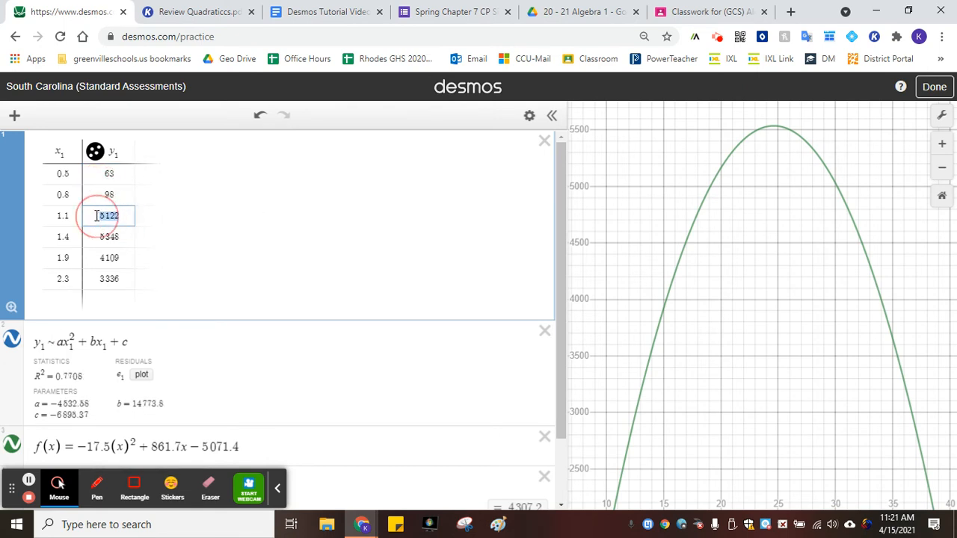
type("130")
Replace the remaining y₁ values with 157, 200 and 224
double_click(102, 234)
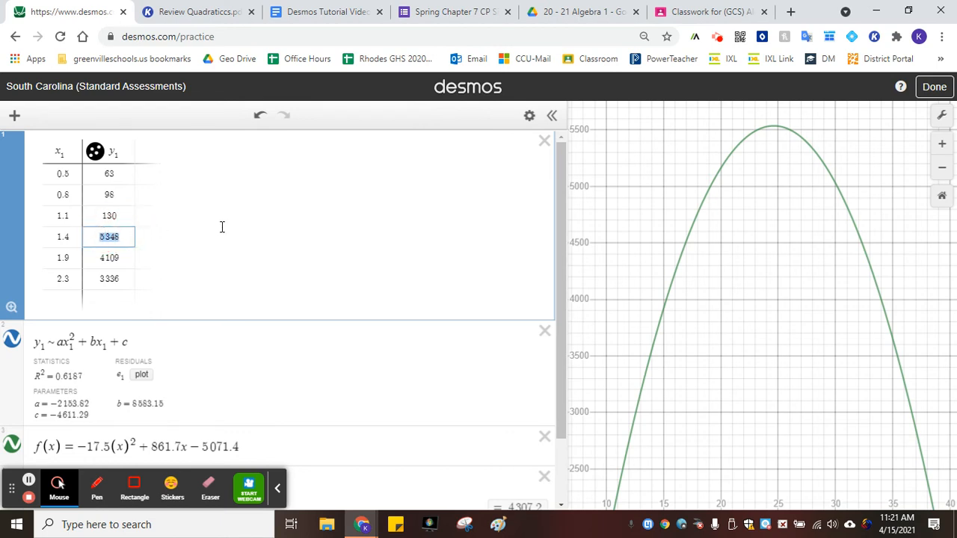
type("157")
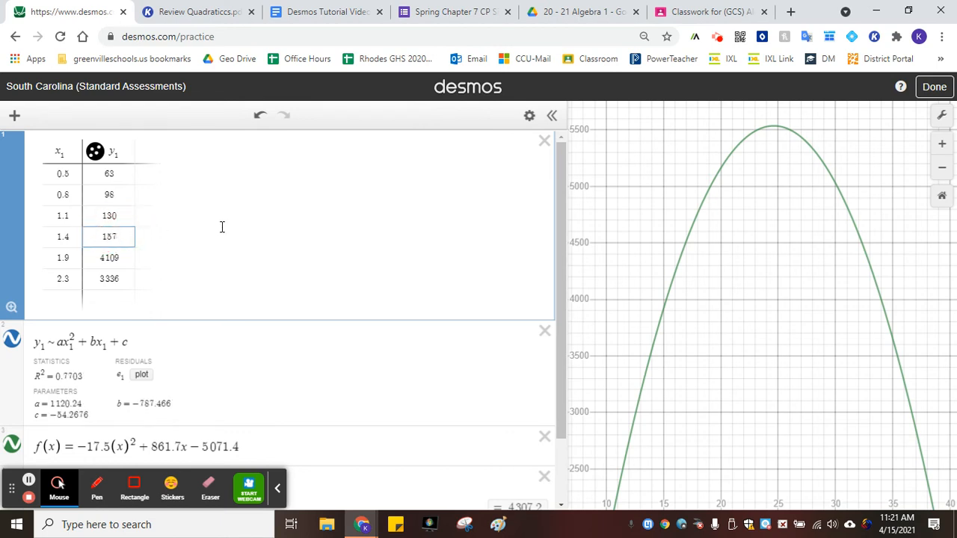
double_click(118, 257)
type("200")
double_click(113, 279)
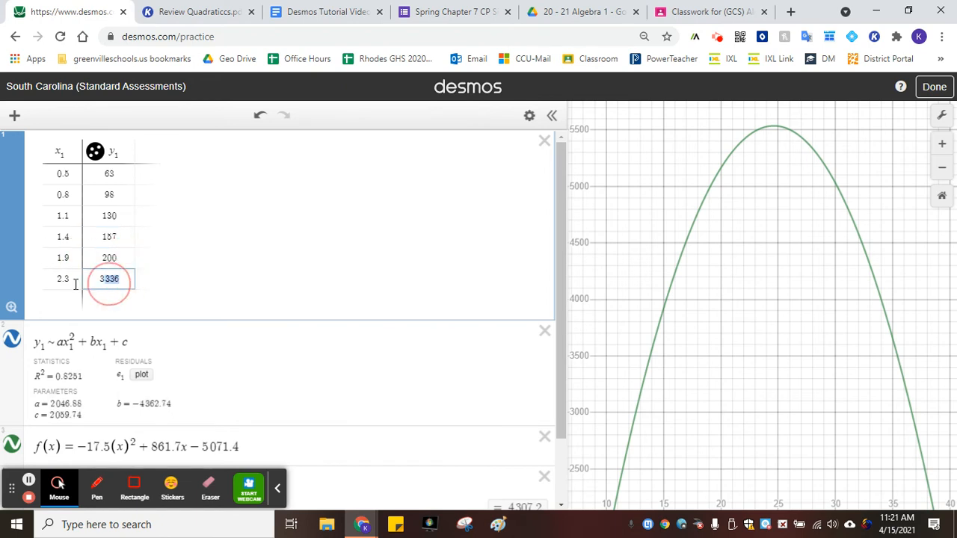
type("224")
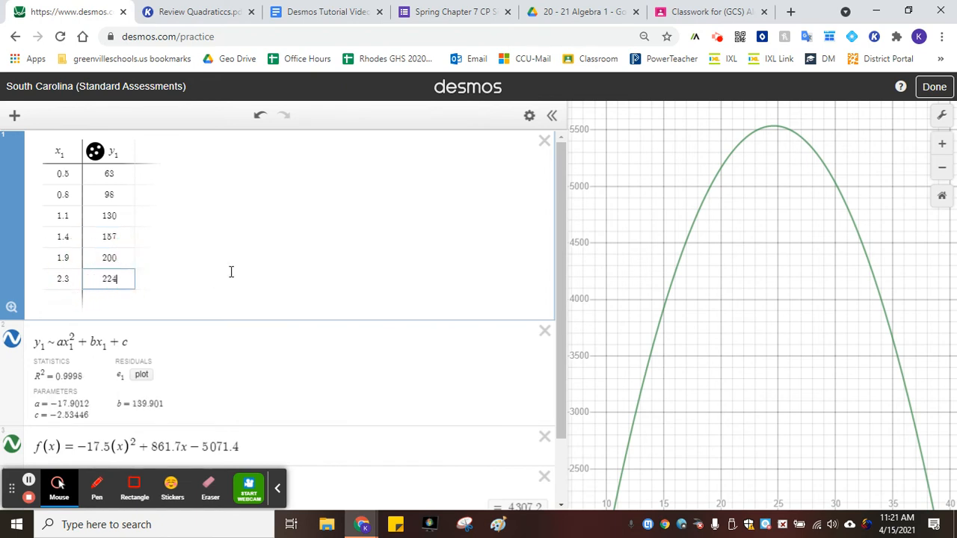
Delete the regression line and retype it as y₁ ~ ax₁² + bx₁ + c
scroll(122, 313, "down", 2)
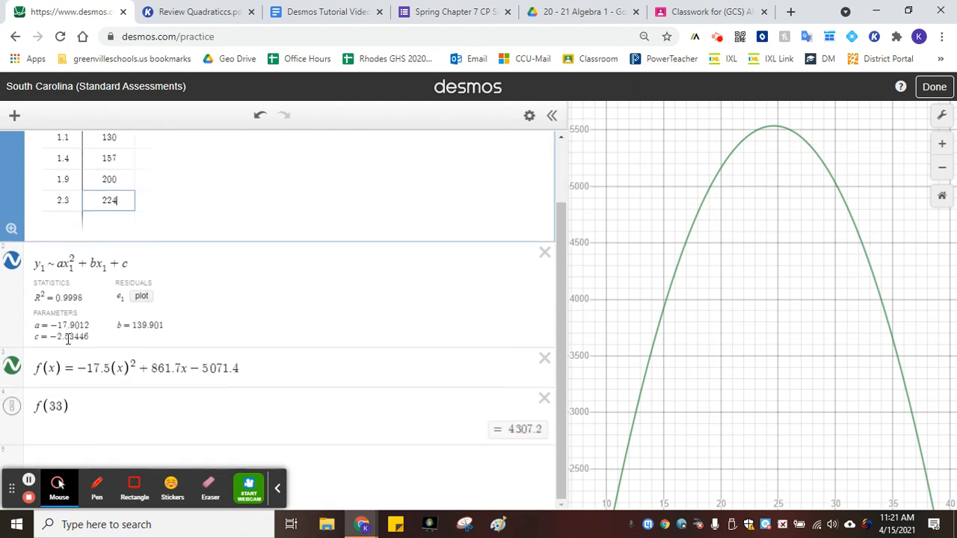
scroll(123, 314, "up", 2)
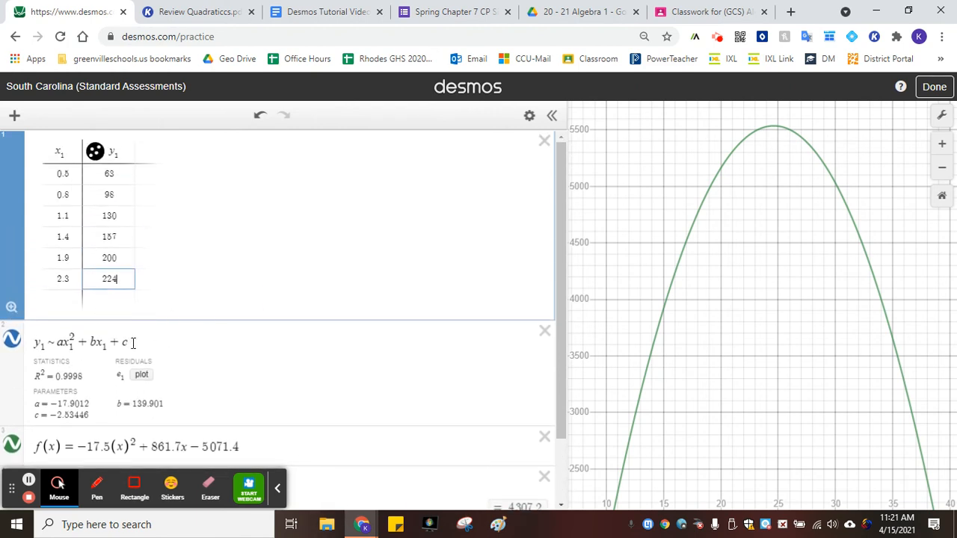
left_click_drag(132, 342, 34, 342)
key("BackSpace")
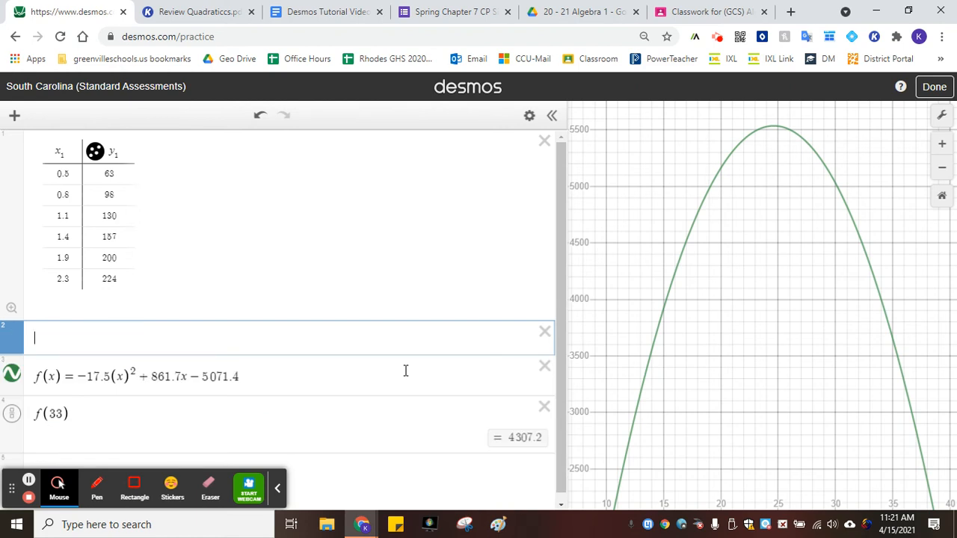
type("y_")
type("1")
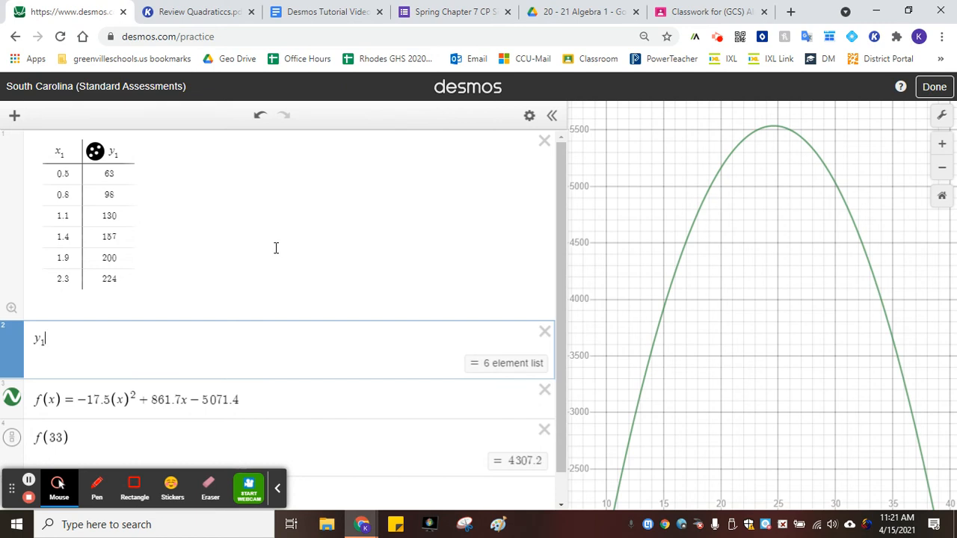
type("~")
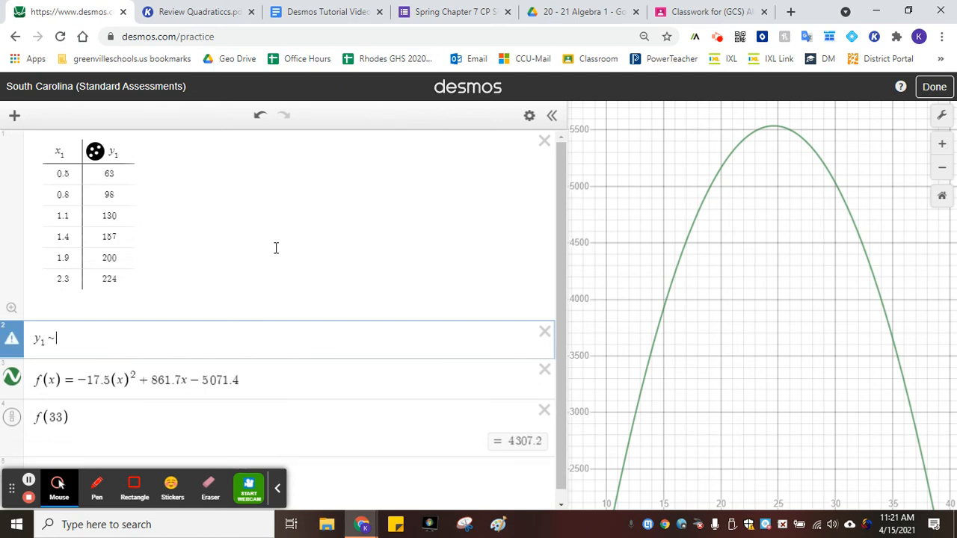
type("a")
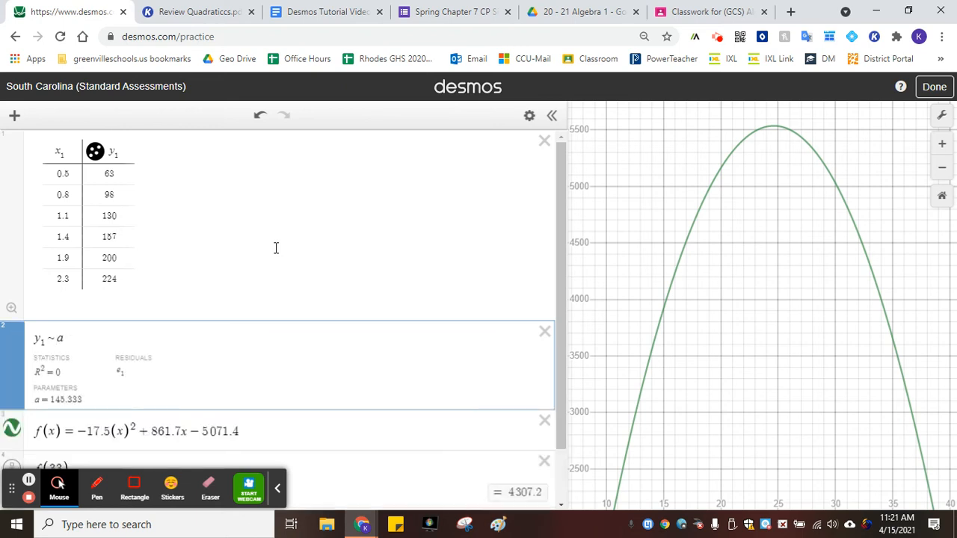
type("x1")
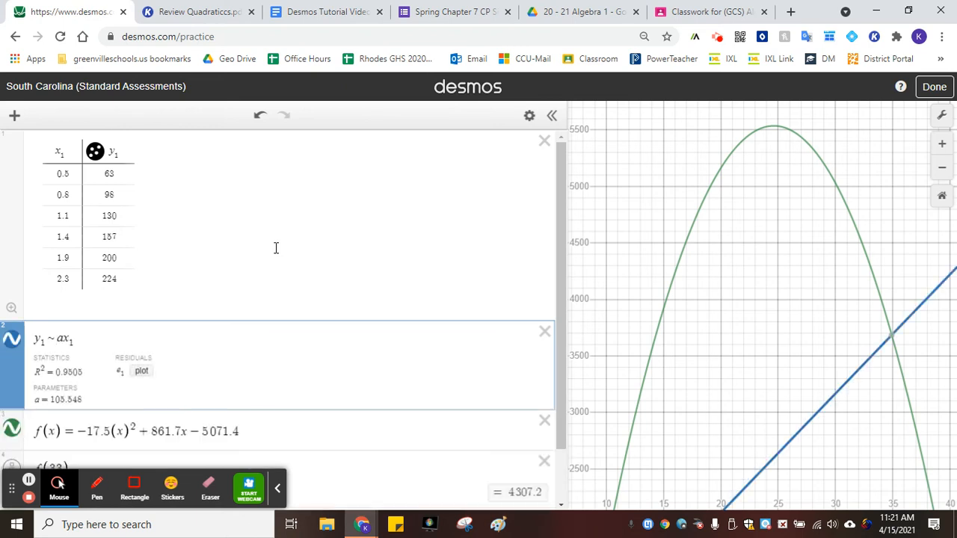
type("^2+")
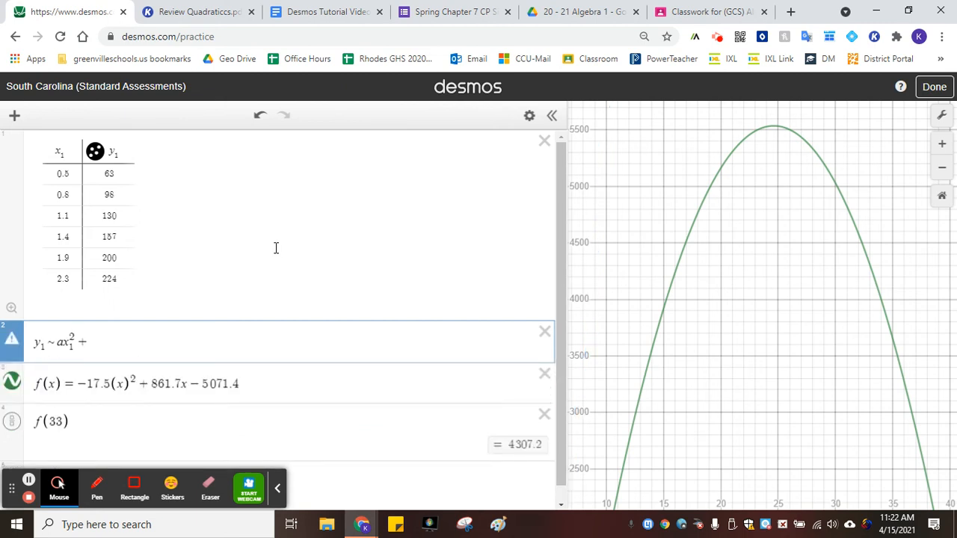
type("bx1")
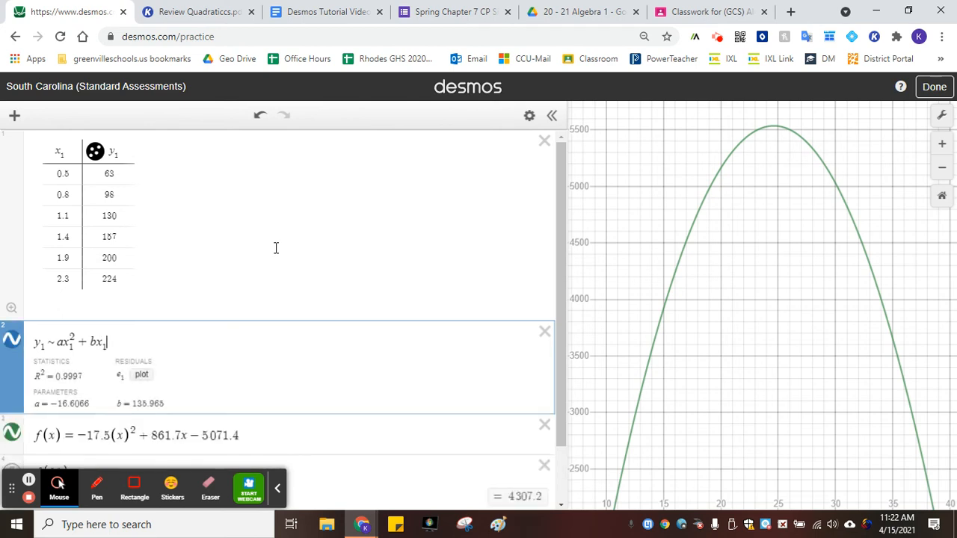
type("+c")
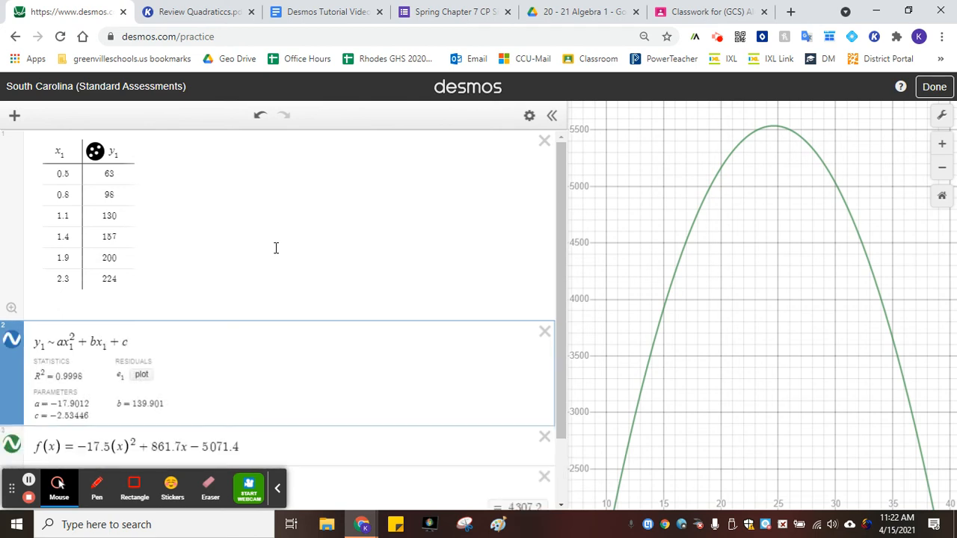
Switch to the DeltaMath rocket problem to reread its instructions, then return to Desmos
scroll(344, 239, "down", 1)
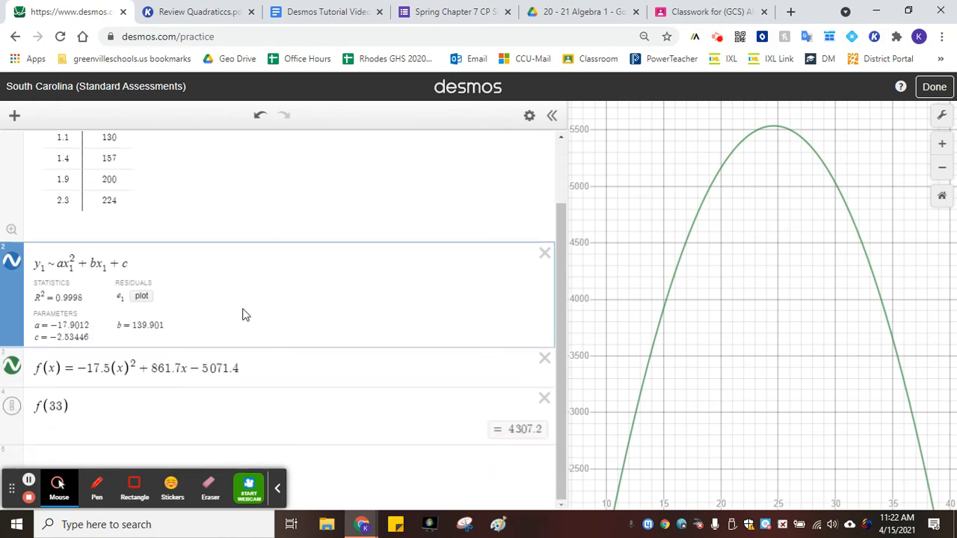
left_click(192, 9)
left_click(326, 11)
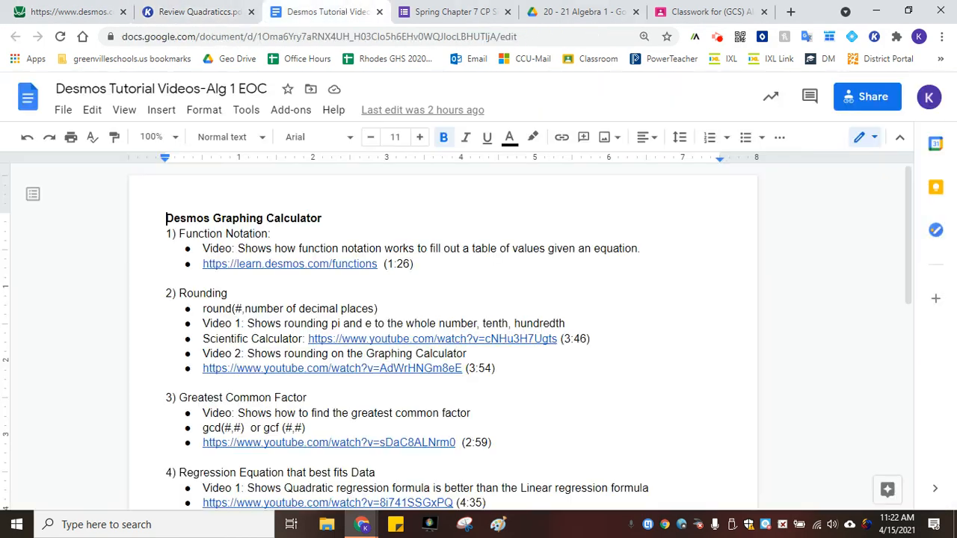
left_click_drag(955, 9, 152, 2)
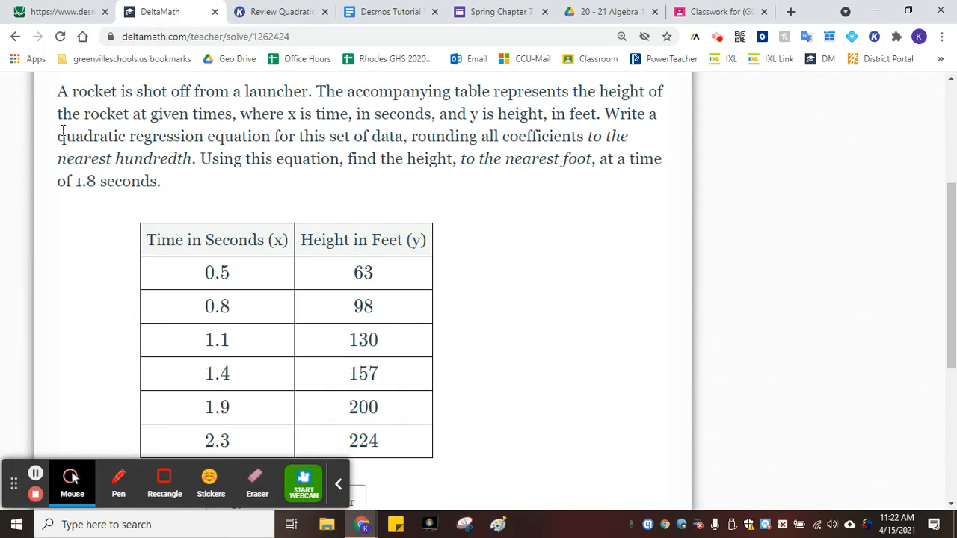
left_click(67, 9)
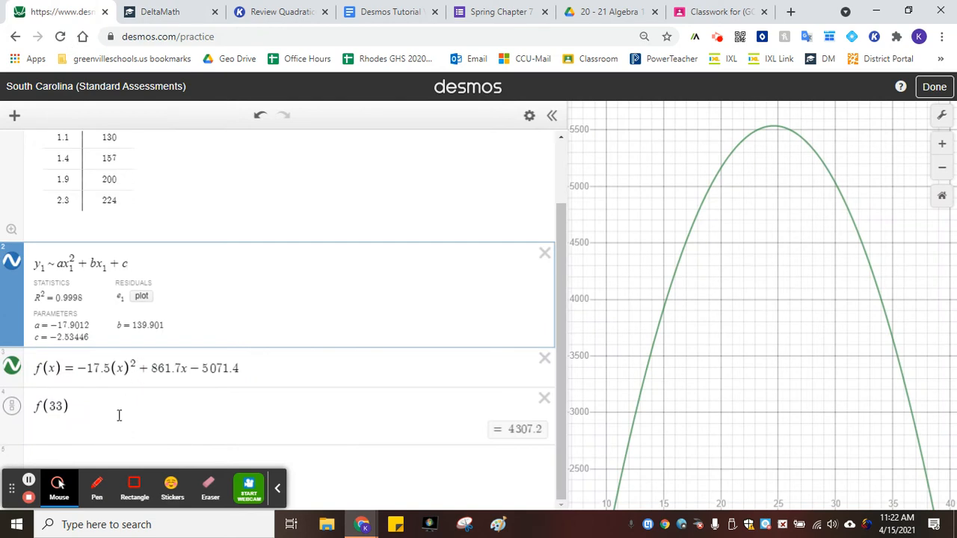
Replace the f(33) expression with round(-17.9012,2) to round the a coefficient to hundredths
left_click_drag(32, 422, 376, 404)
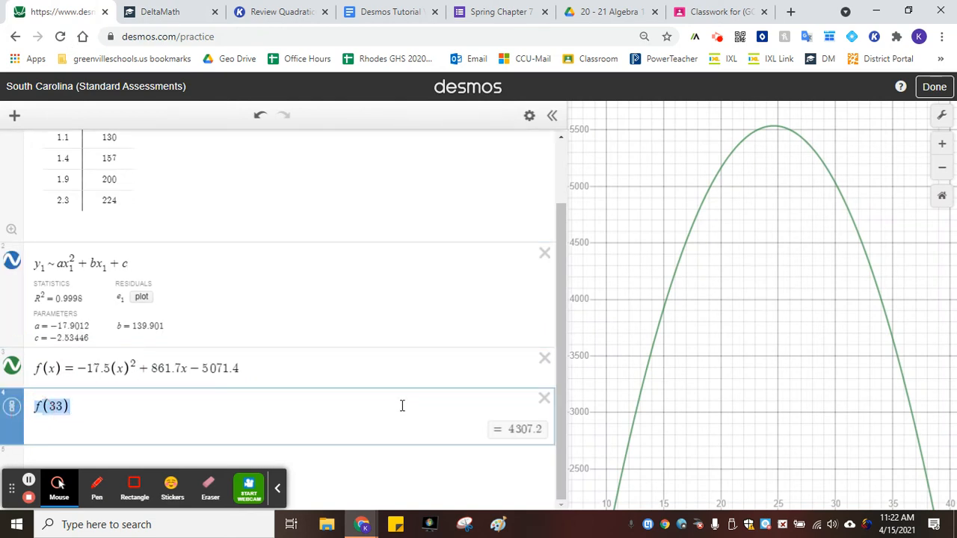
type("round(")
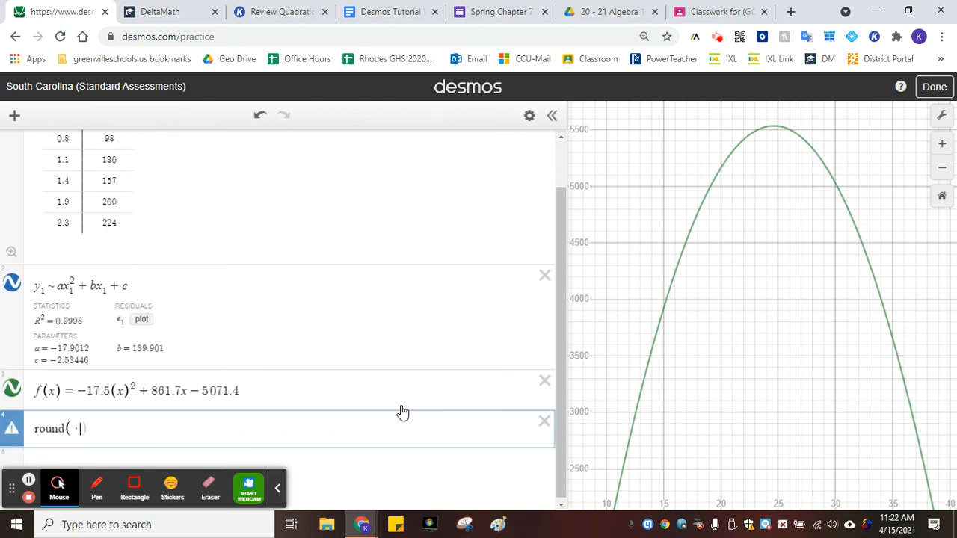
type("-17")
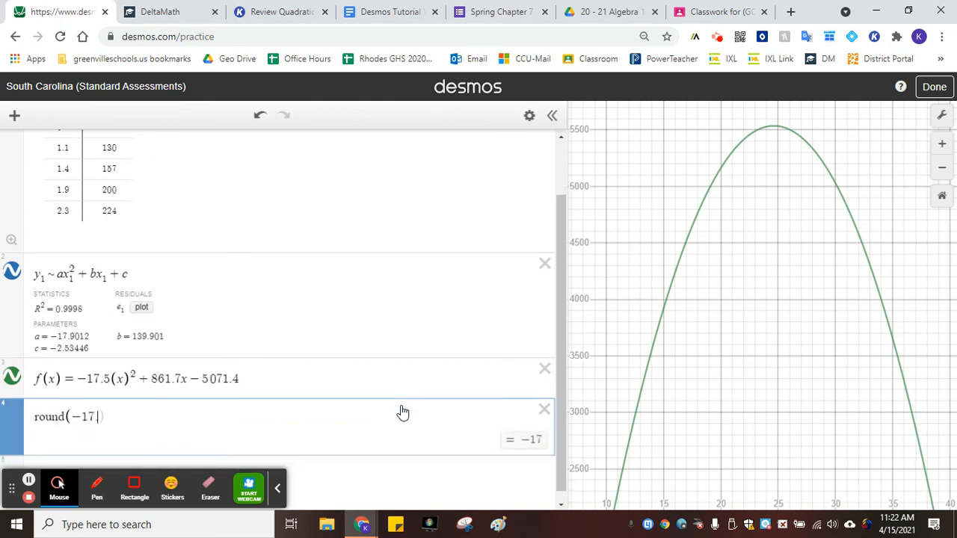
type(".901")
type("2,")
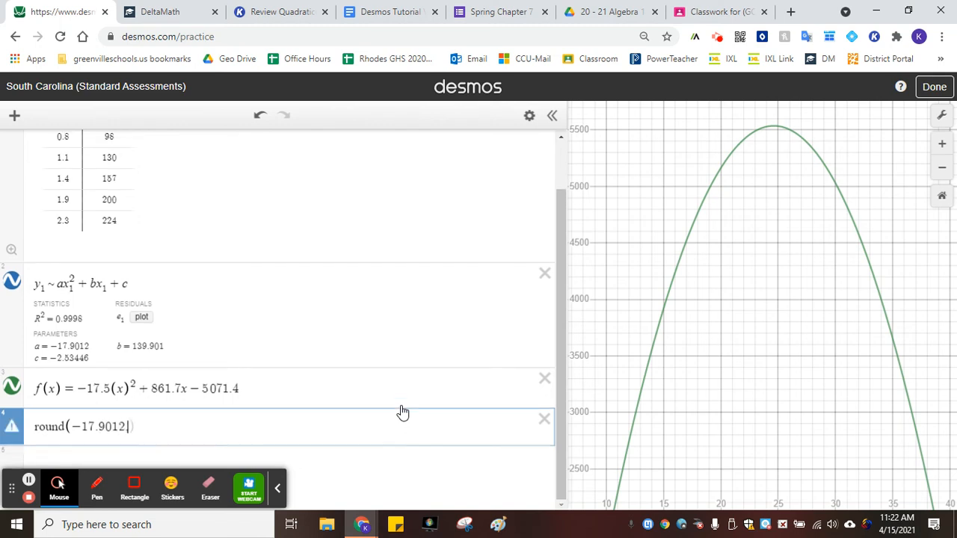
type(",2")
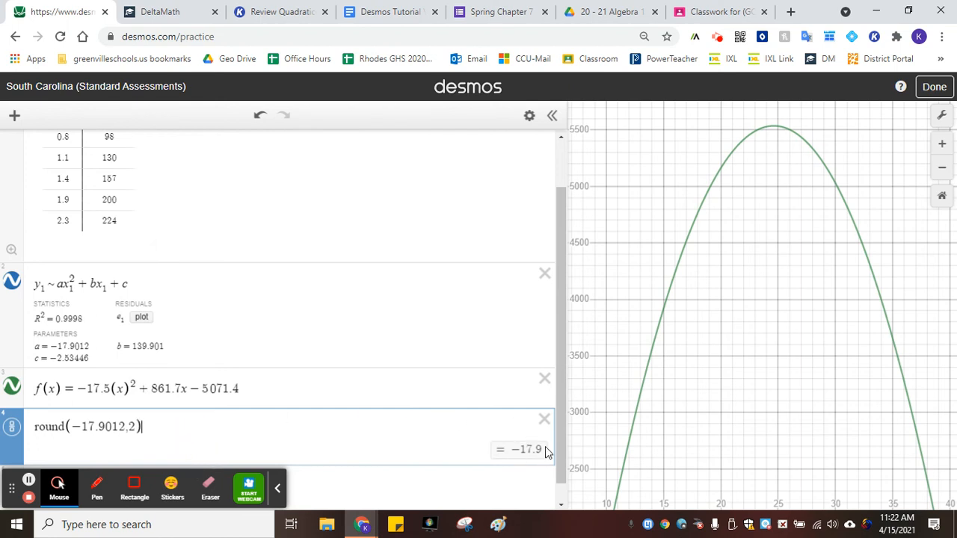
Change the leading coefficient of f(x) to -17.9
left_click(103, 388)
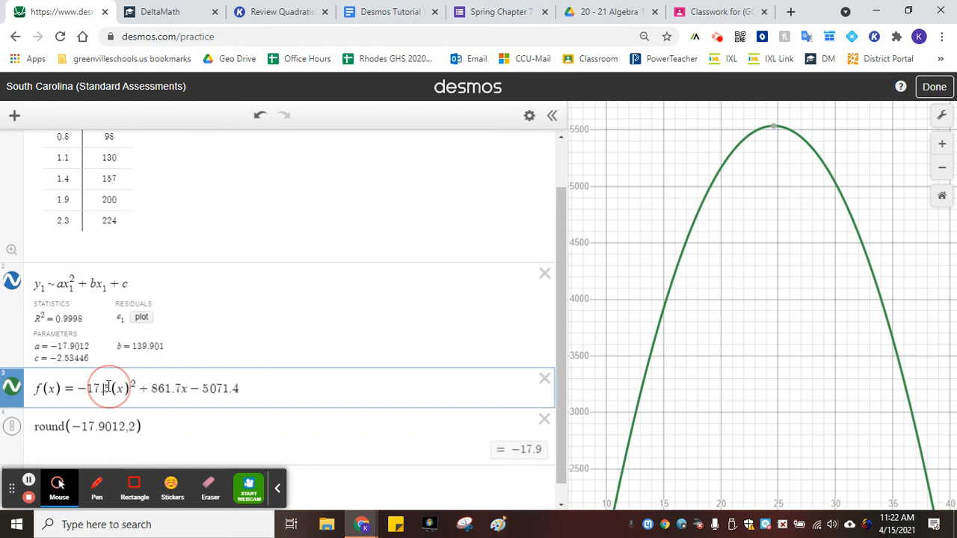
key("Delete")
type("9")
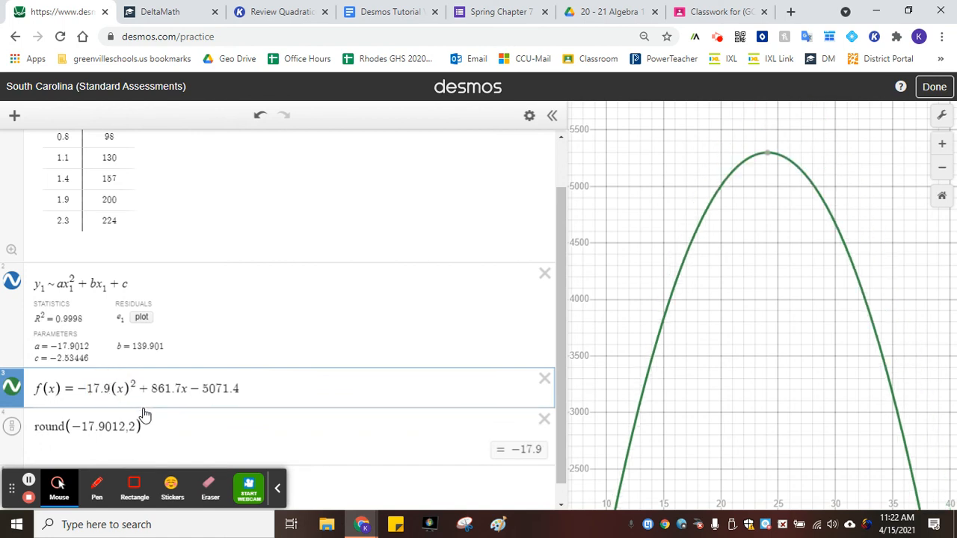
Set f(x)'s linear coefficient to 139.9 and its constant term to 2.53
left_click(158, 431)
left_click_drag(151, 379, 183, 379)
type("13")
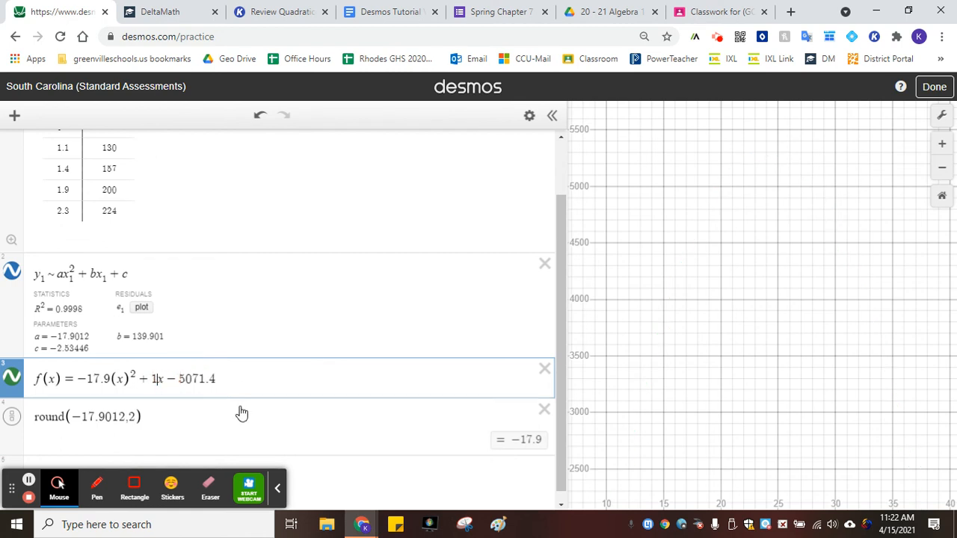
type("9.3")
key("BackSpace")
type("9")
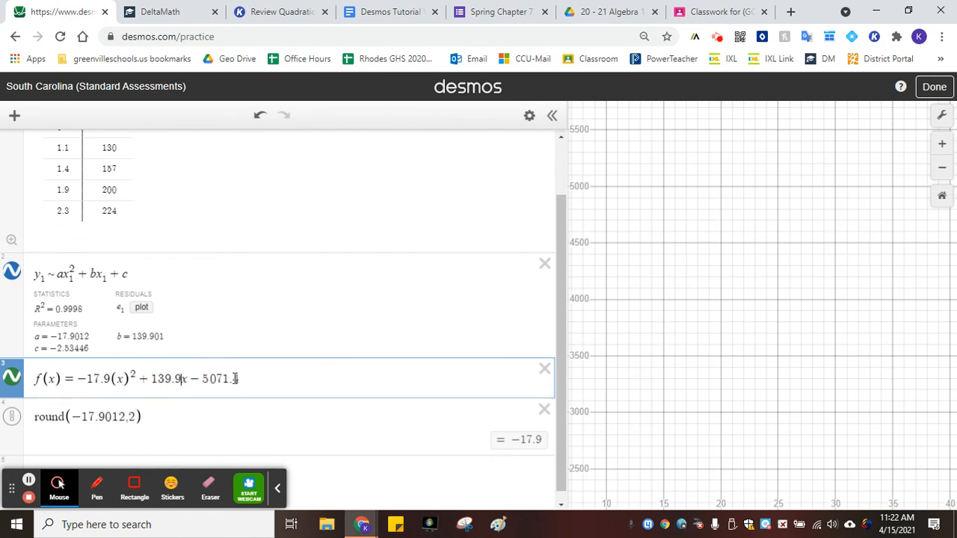
left_click_drag(201, 380, 331, 370)
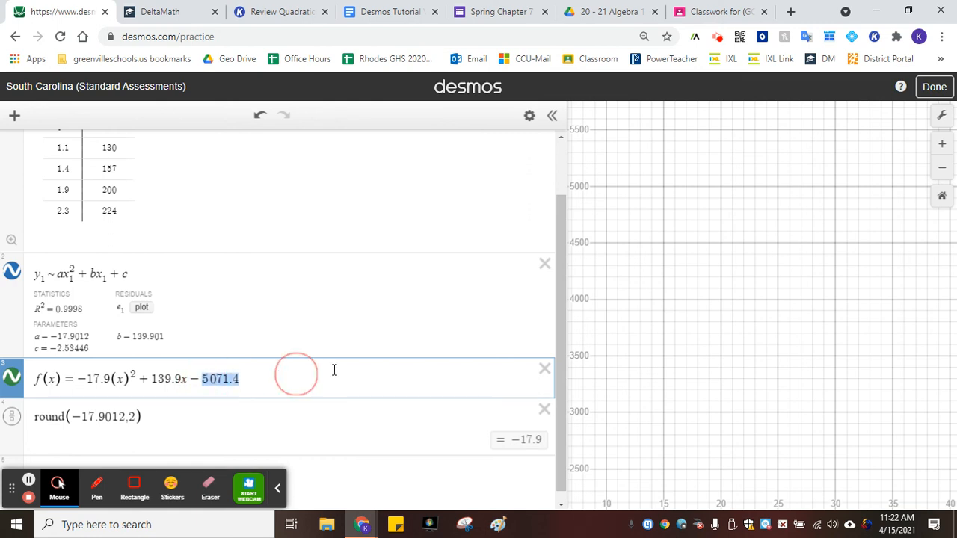
type("2.53")
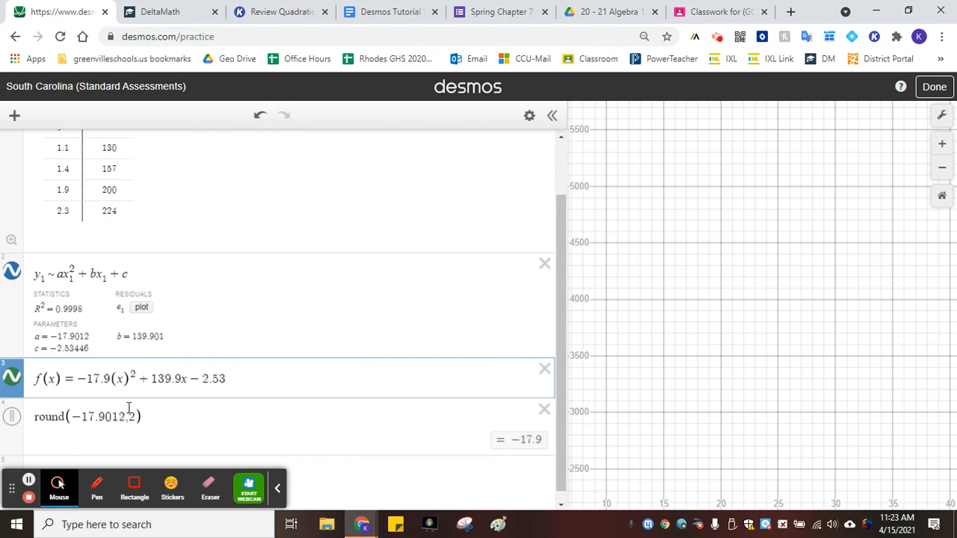
Change the rounding expression's number to -2.5344 to round the c coefficient
left_click_drag(127, 416, 71, 416)
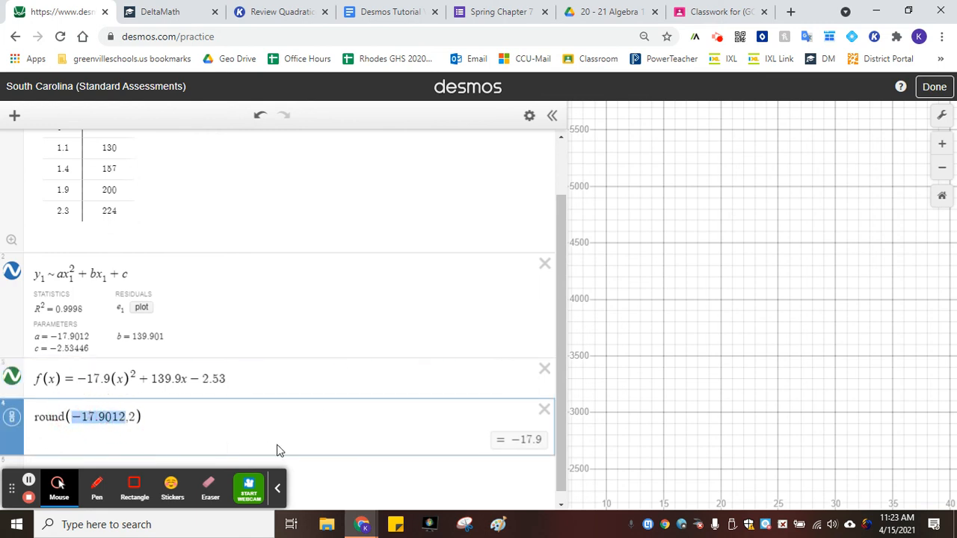
type("-2.")
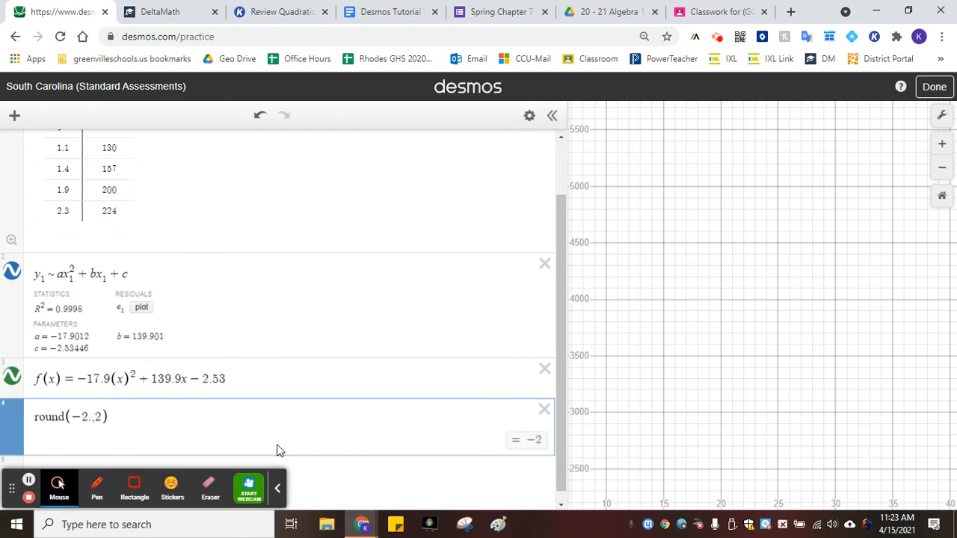
type("5344")
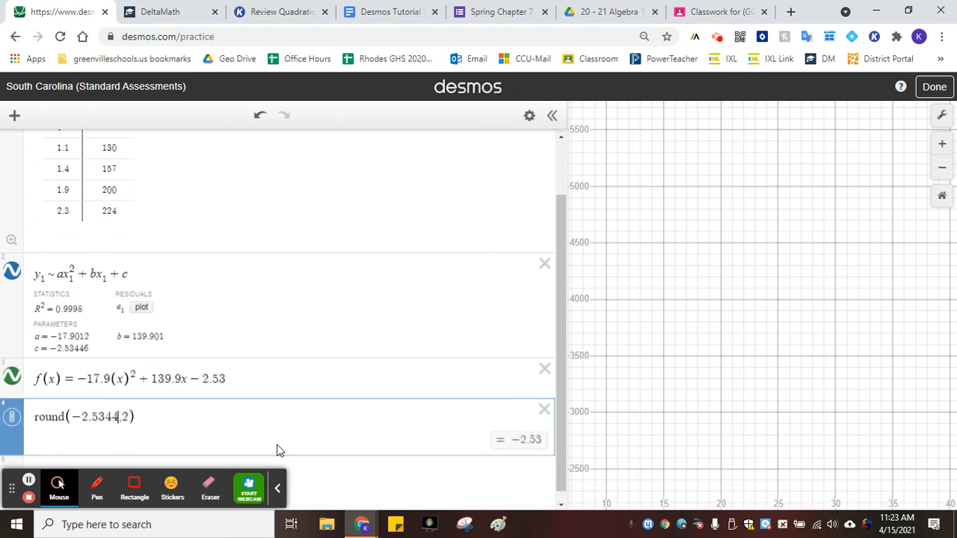
type("6")
Clear the rounding expression from the fourth expression line
left_click_drag(277, 416, 42, 421)
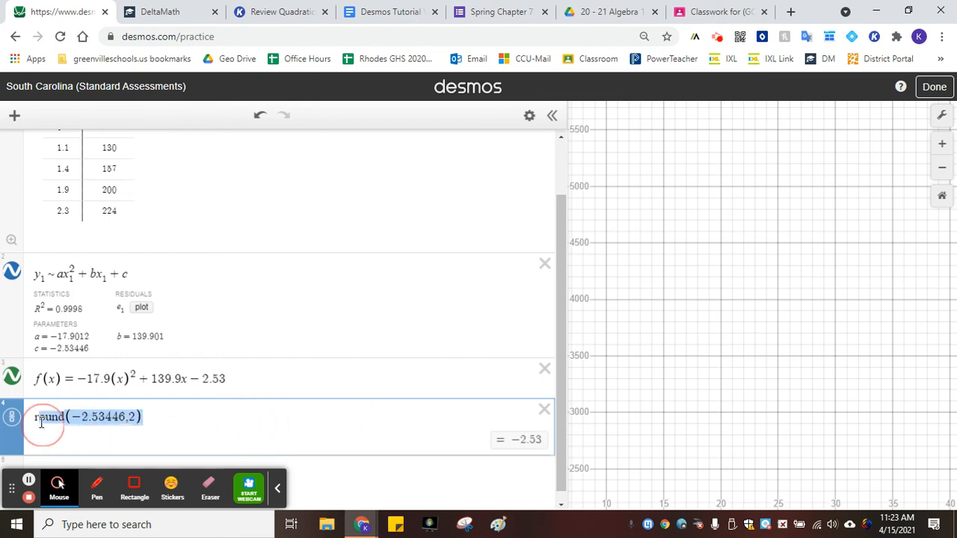
key("BackSpace")
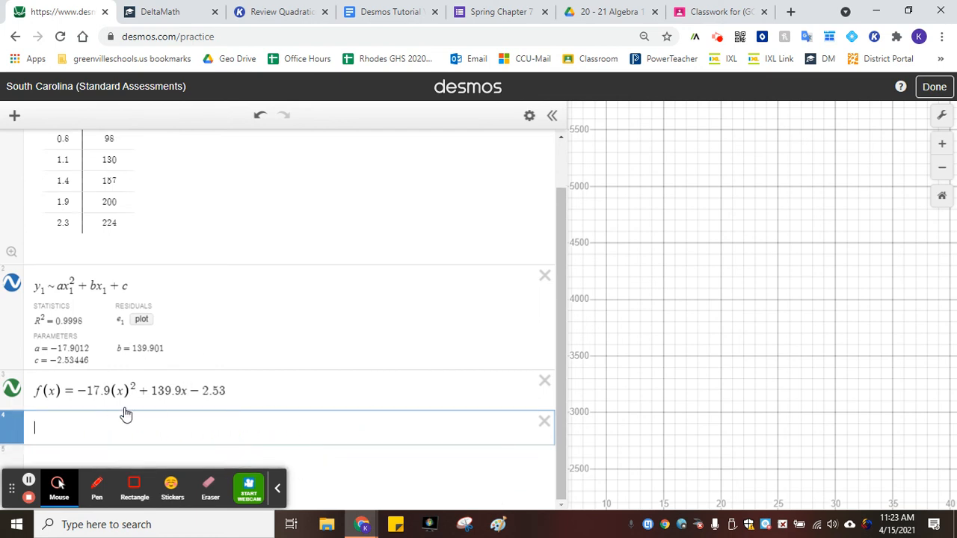
Check the required time in the problem, then evaluate f(1.8) in the empty expression line
left_click(171, 7)
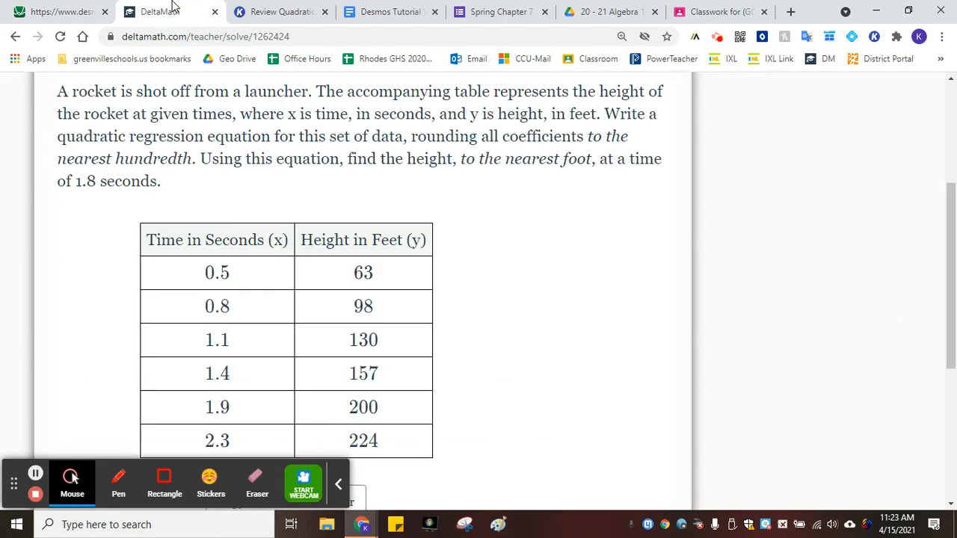
left_click_drag(77, 180, 97, 181)
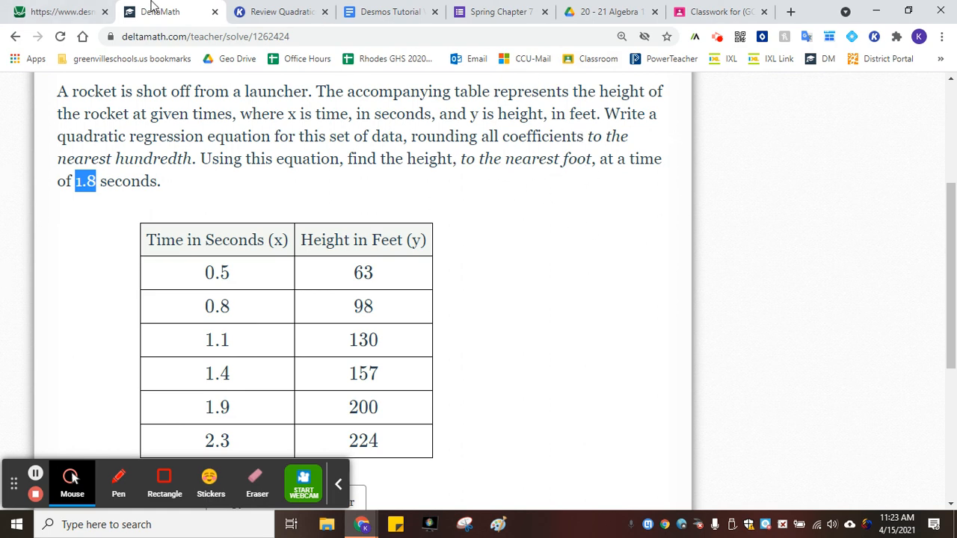
left_click(30, 12)
type("f(1.8")
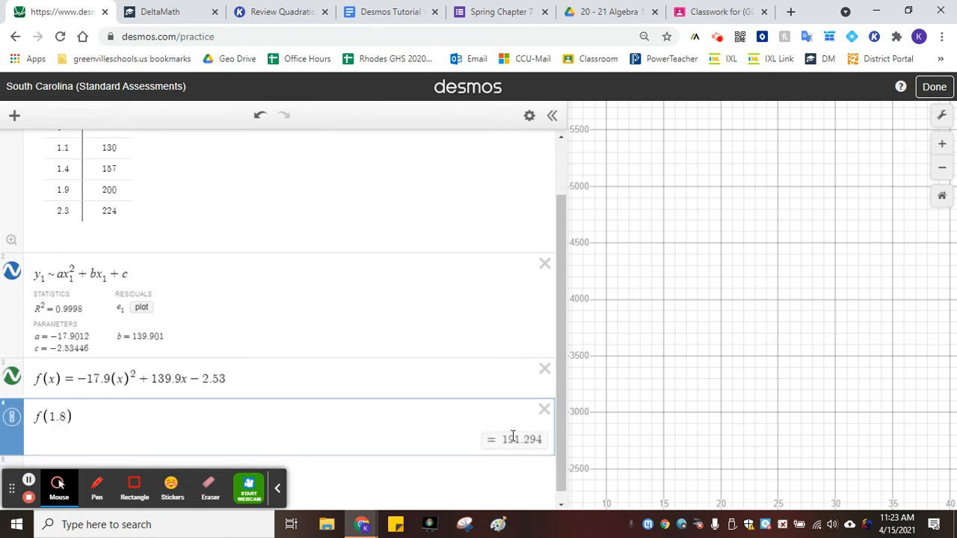
Round the height to the nearest foot with round(191.29,0) in a new expression line
left_click(342, 484)
type("round(1")
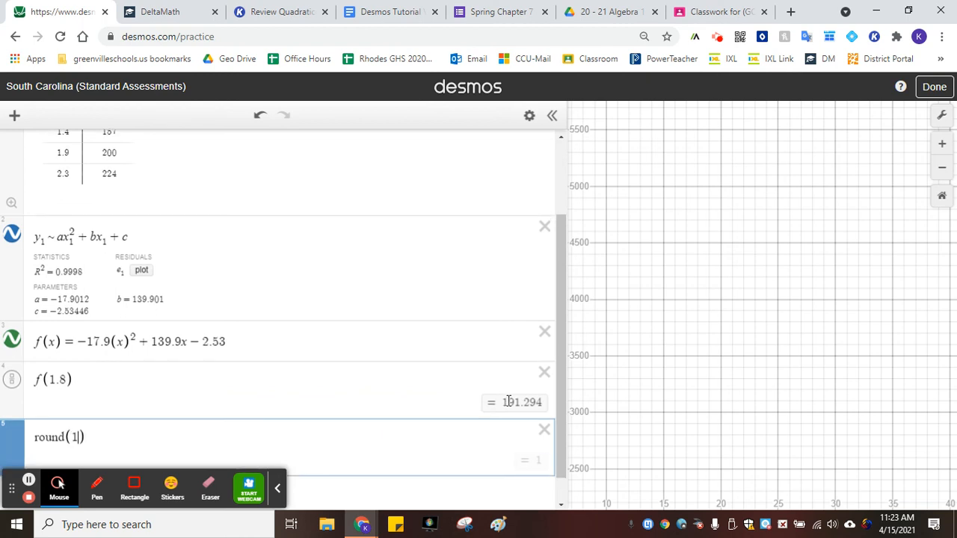
type("91.29,0")
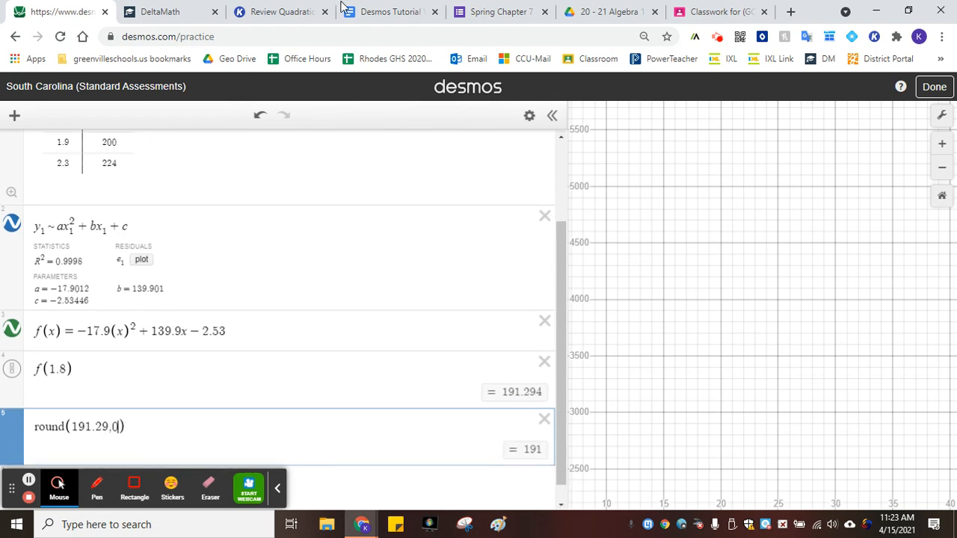
Enter 191 as the final answer in the DeltaMath problem
left_click(135, 6)
scroll(273, 352, "down", 5)
left_click(203, 374)
type("191")
left_click(96, 9)
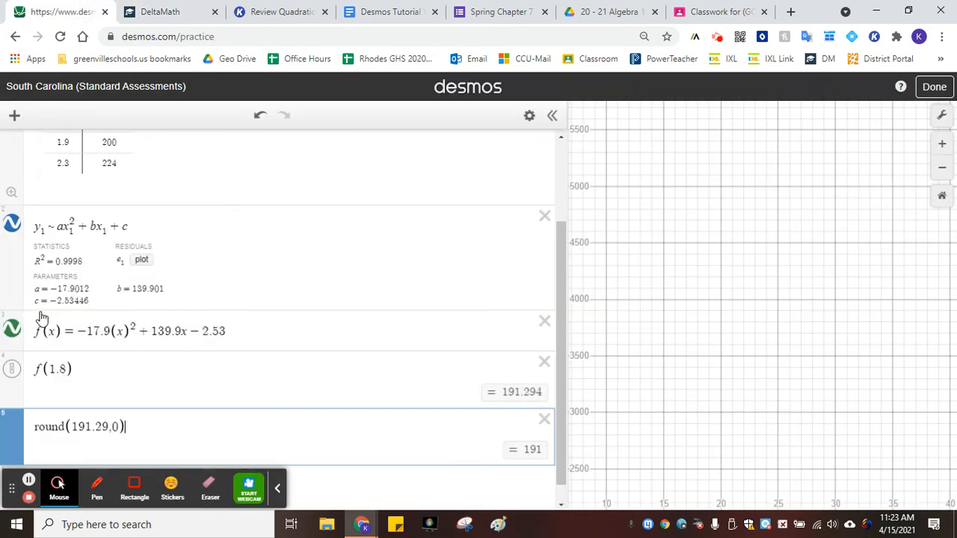
Copy the f(x) regression equation and paste it into DeltaMath's regression equation field
left_click(256, 331)
key("ctrl+a")
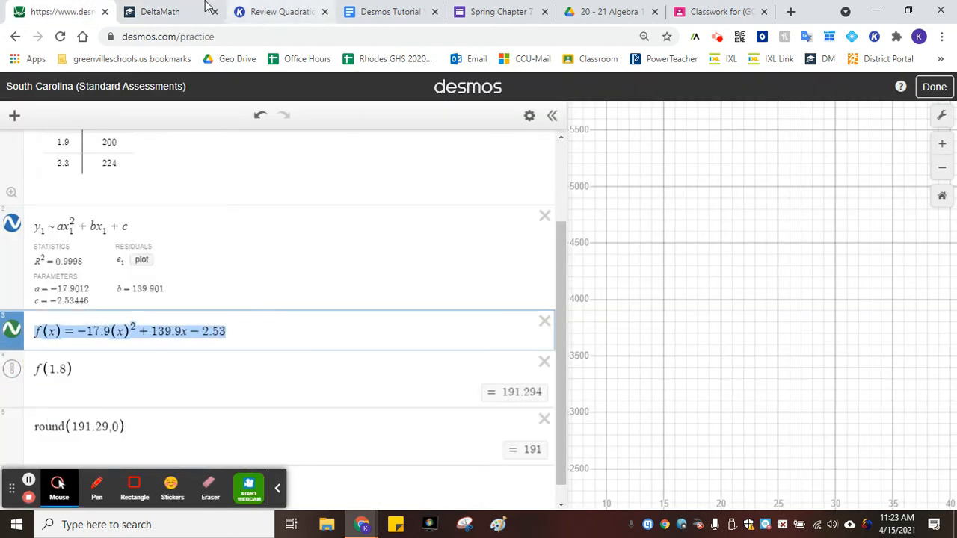
left_click(159, 11)
left_click(293, 321)
type("f(x)=-17.9(x)^2+139.9x-2.53")
Replace f(x) with y at the start of the pasted regression equation
left_click(272, 329)
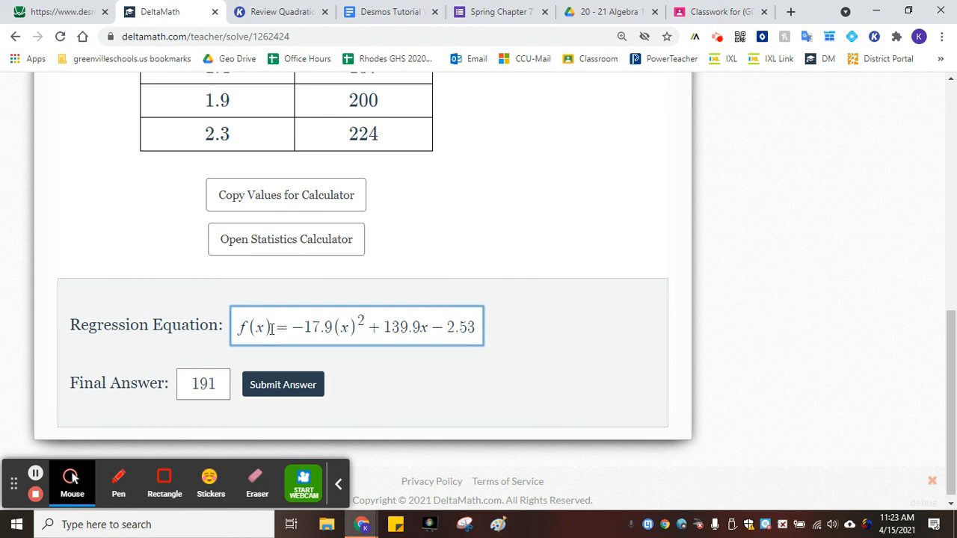
left_click_drag(272, 328, 219, 340)
key("BackSpace")
type("y")
Submit the answer and confirm the submission
left_click(546, 349)
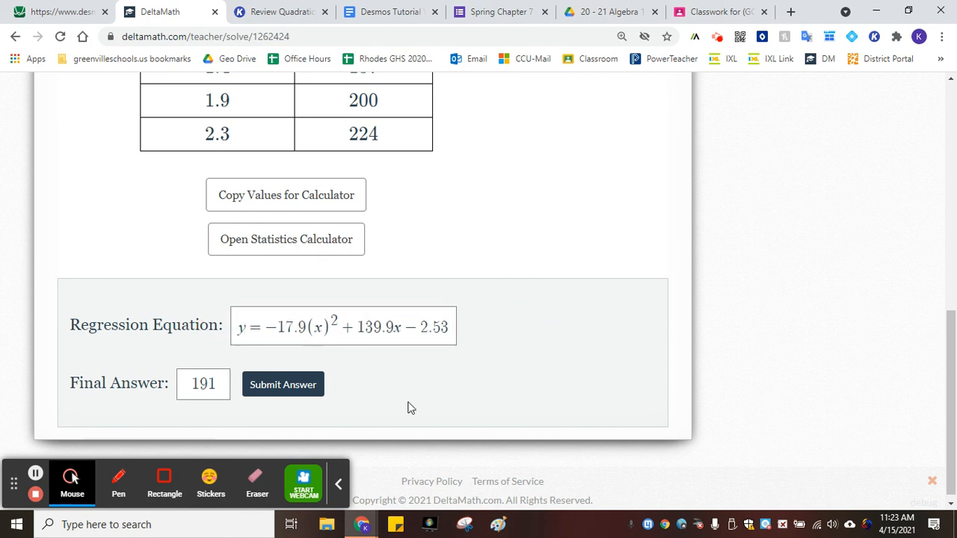
left_click(302, 399)
left_click(624, 334)
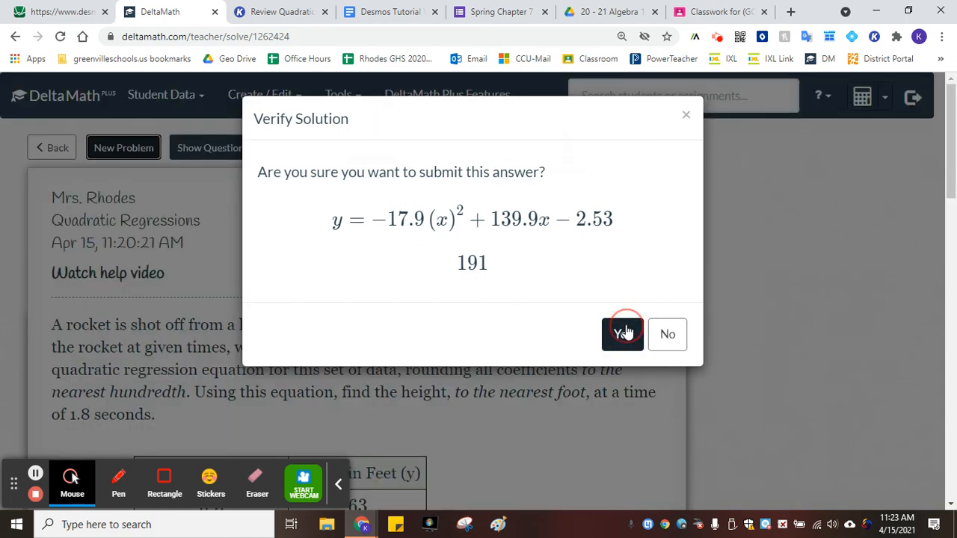